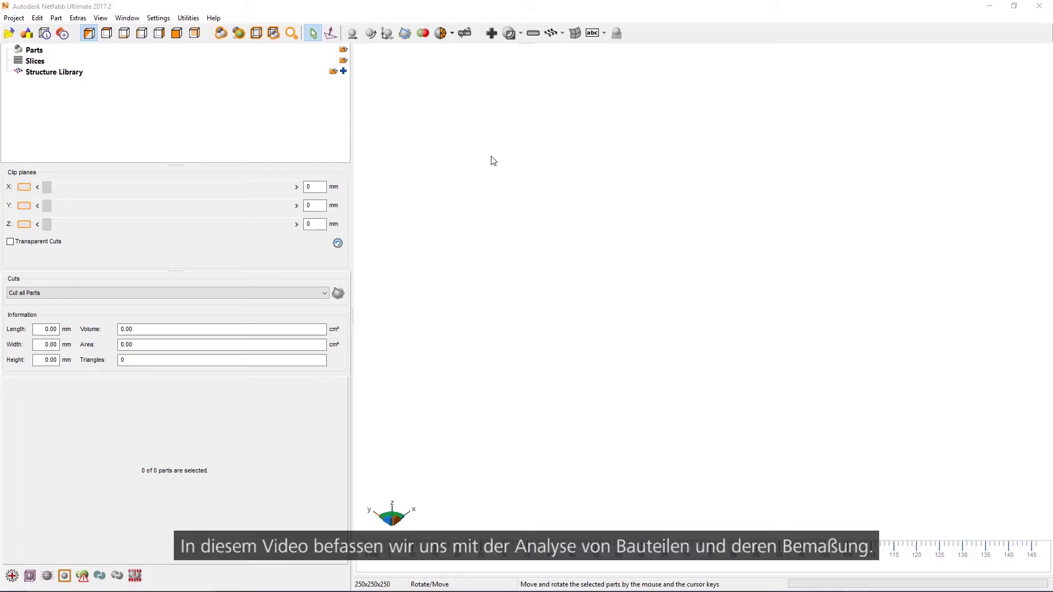
# - Begin a CAD file import and browse to the Nurture_Data folder, listing all CAD file types
pyautogui.click(14, 18)
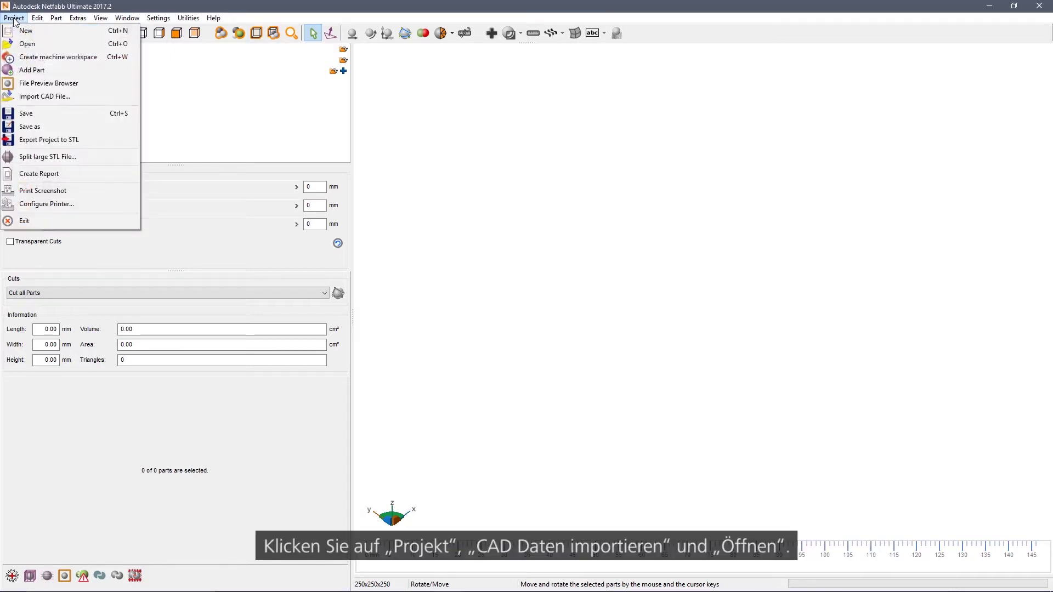
pyautogui.click(32, 98)
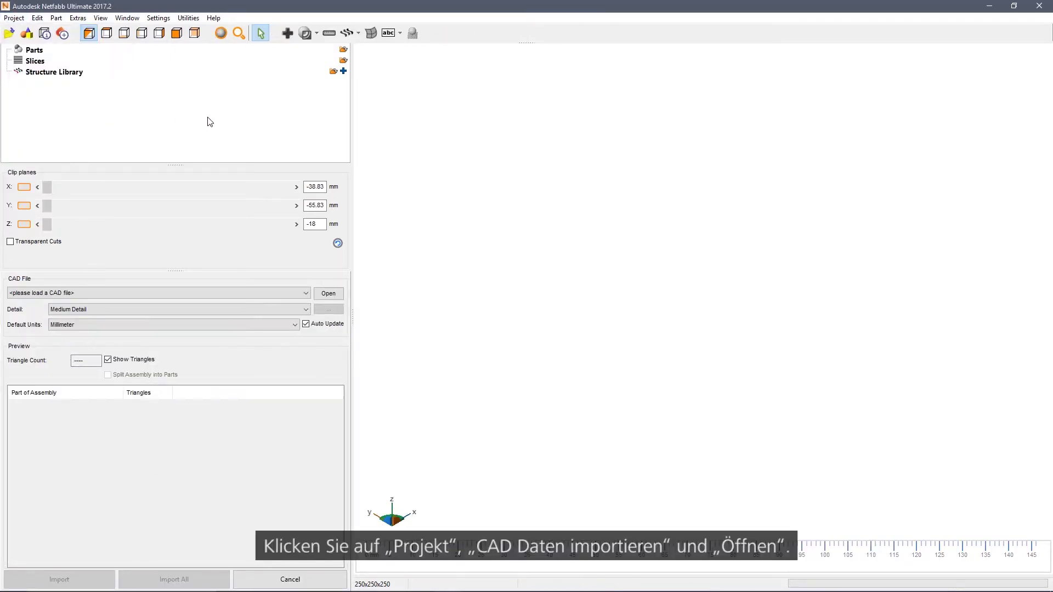
pyautogui.click(329, 295)
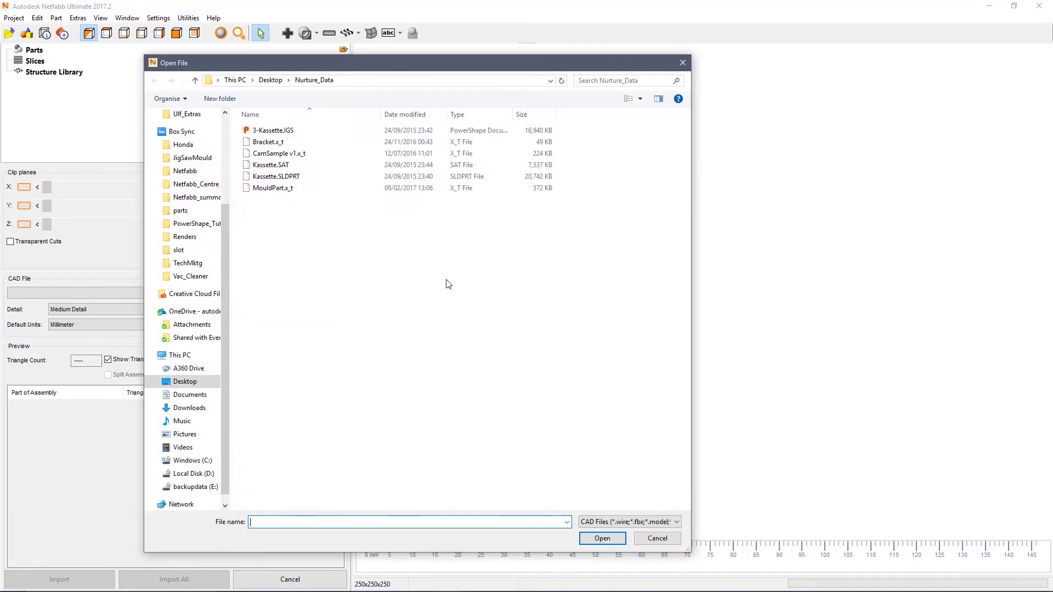
pyautogui.click(679, 523)
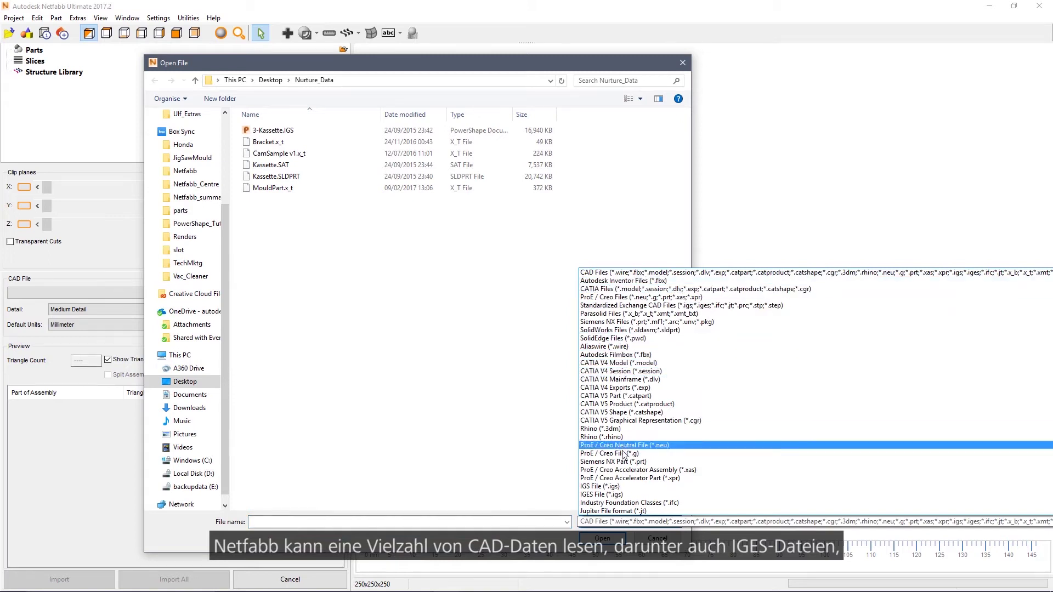
pyautogui.click(486, 294)
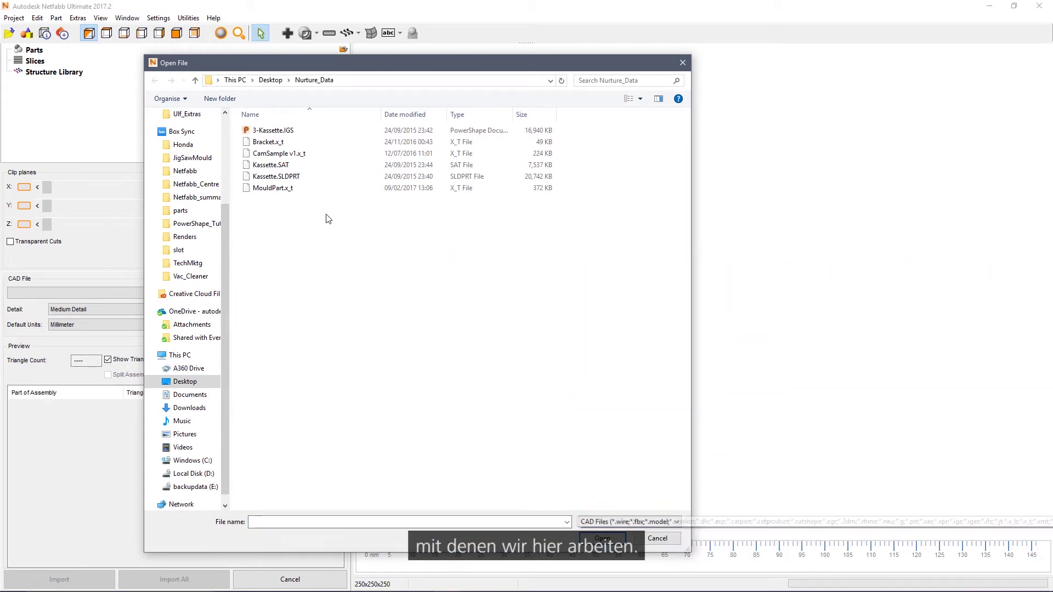
# - Preview 3-Kassette.IGS, retriangulate it at High Detail (58651 triangles) and import it
pyautogui.doubleClick(267, 131)
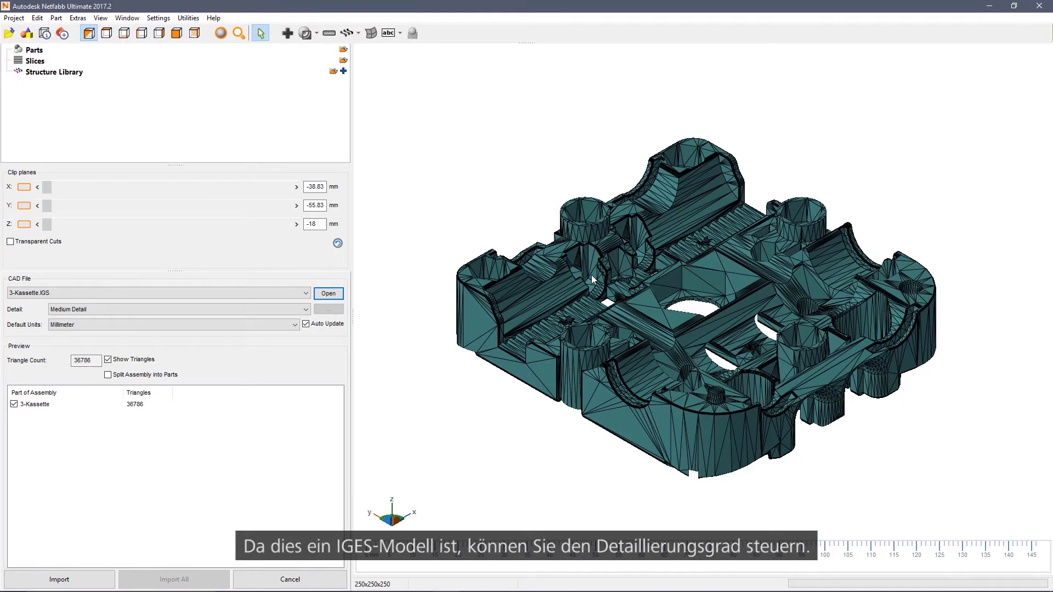
pyautogui.moveTo(591, 275); pyautogui.dragTo(590, 281, button='right')
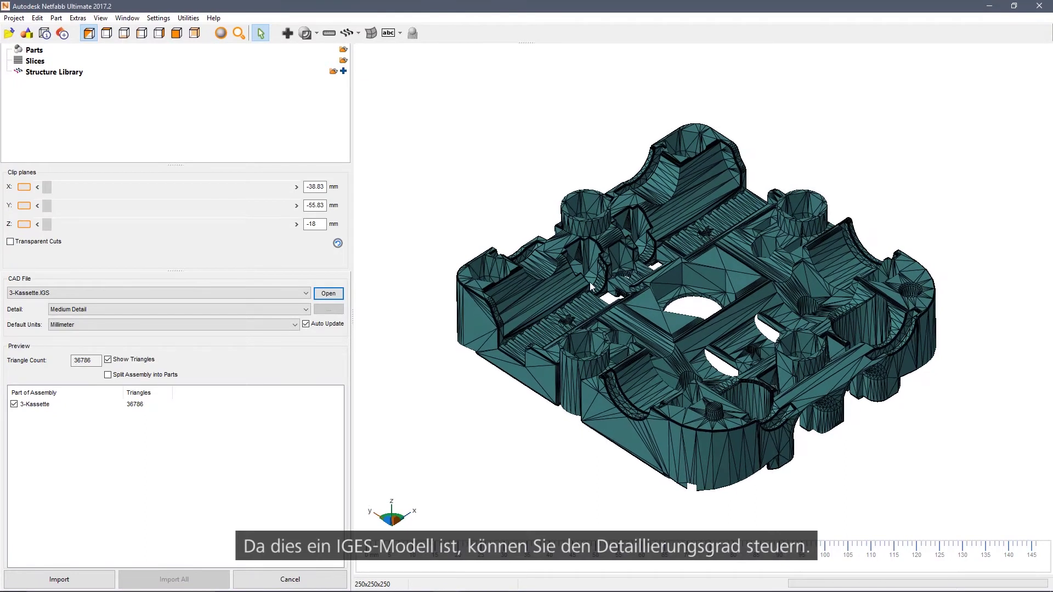
pyautogui.click(123, 309)
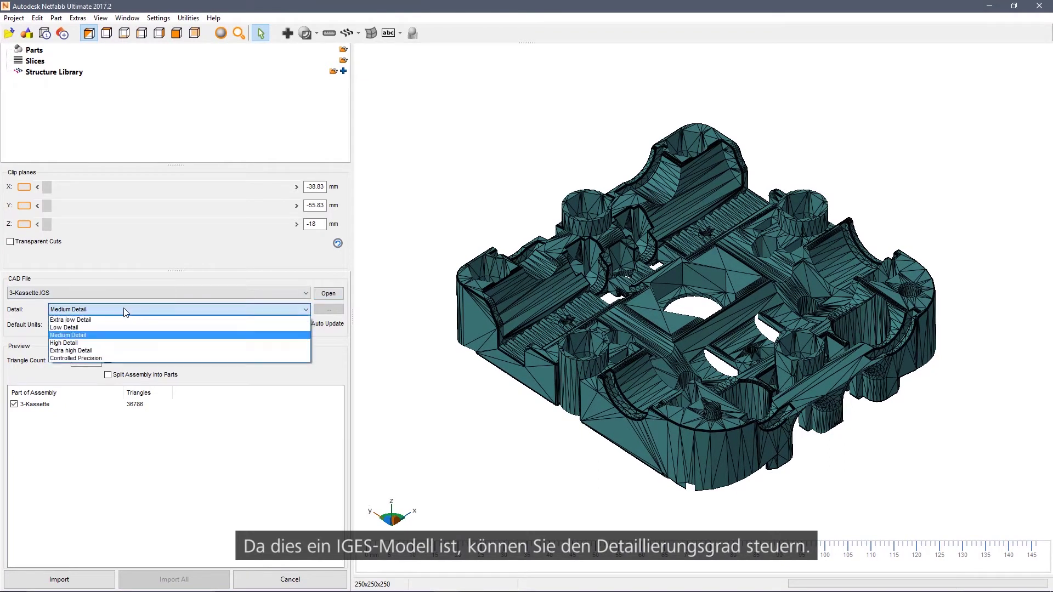
pyautogui.click(77, 343)
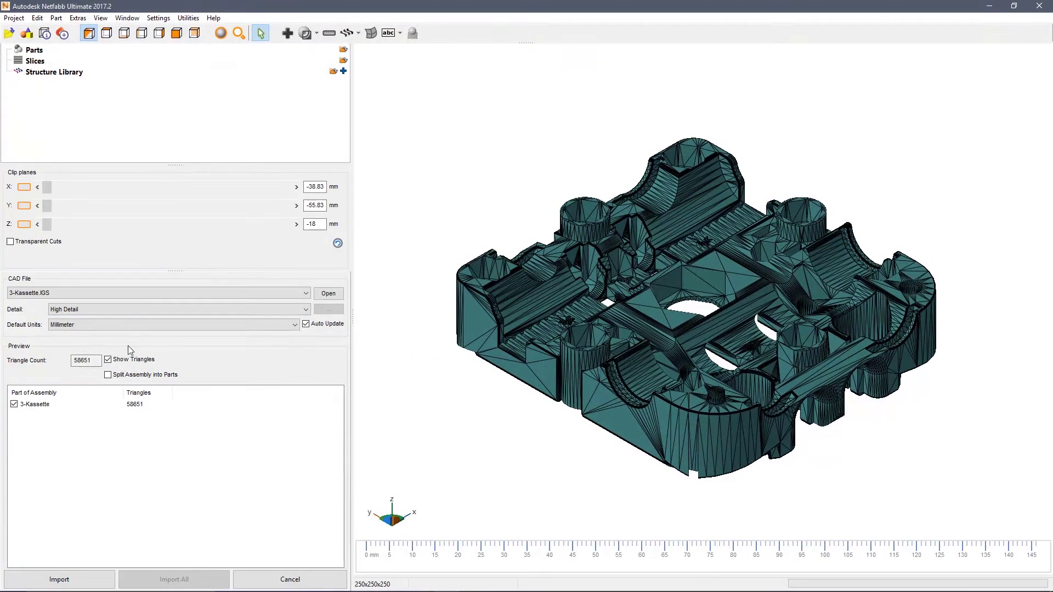
pyautogui.click(72, 580)
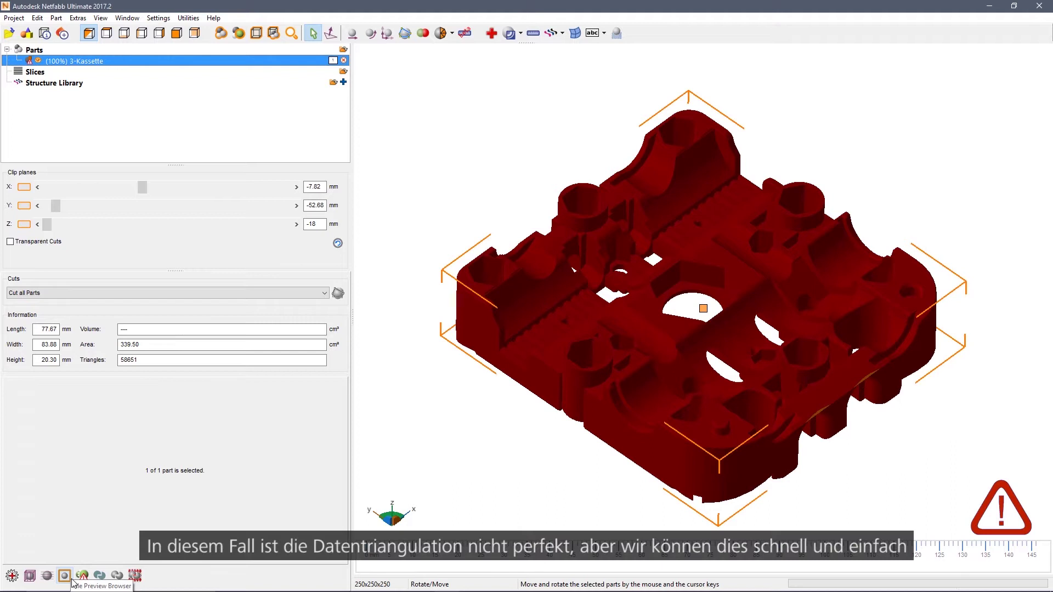
# - Run the Extended Repair script on the imported 3-Kassette part
pyautogui.moveTo(615, 315); pyautogui.dragTo(637, 304, button='right')
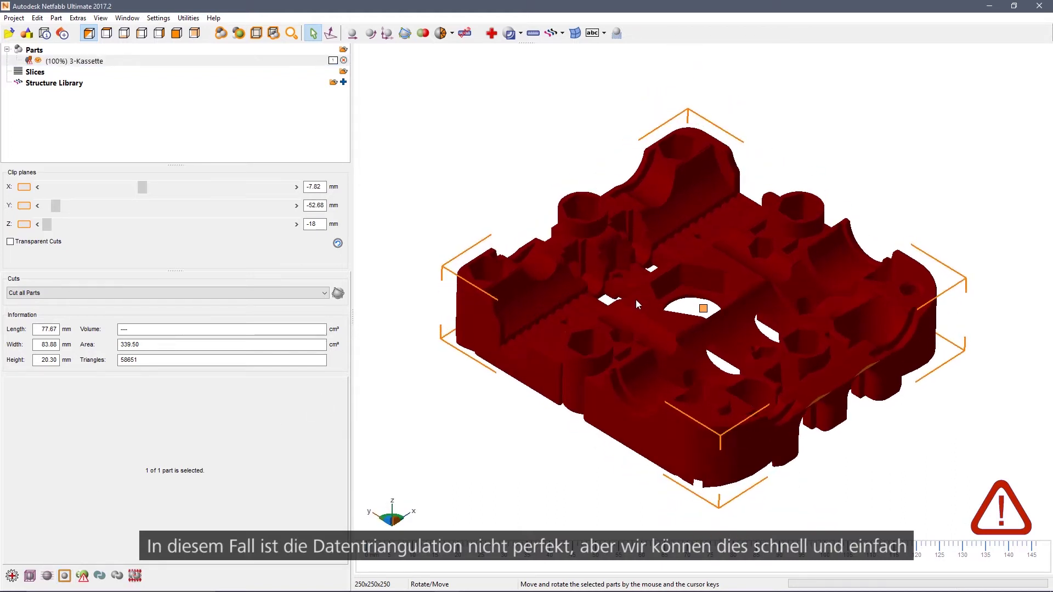
pyautogui.click(492, 34)
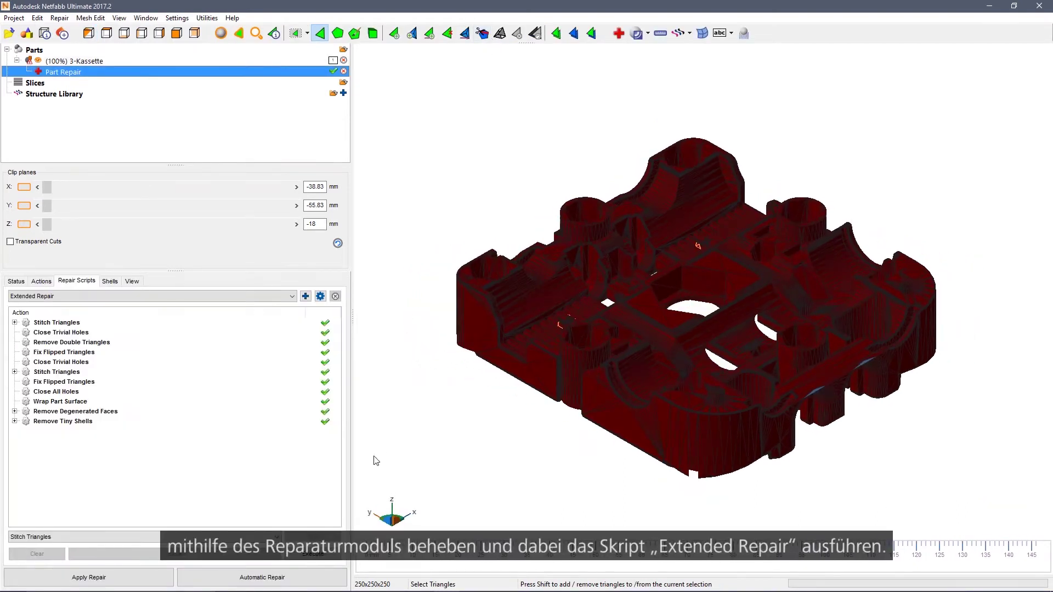
pyautogui.click(75, 297)
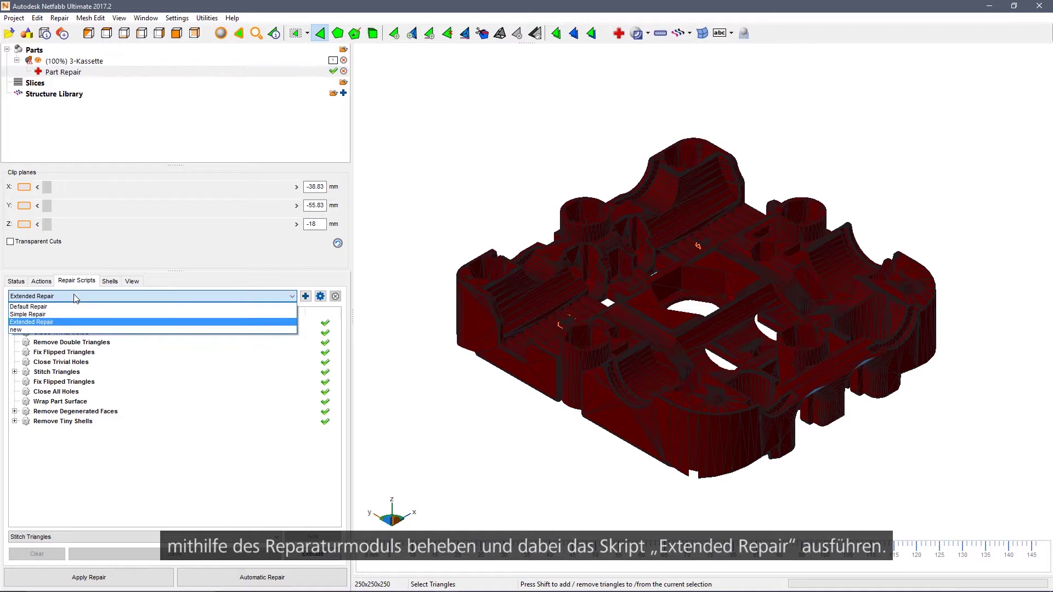
pyautogui.click(38, 305)
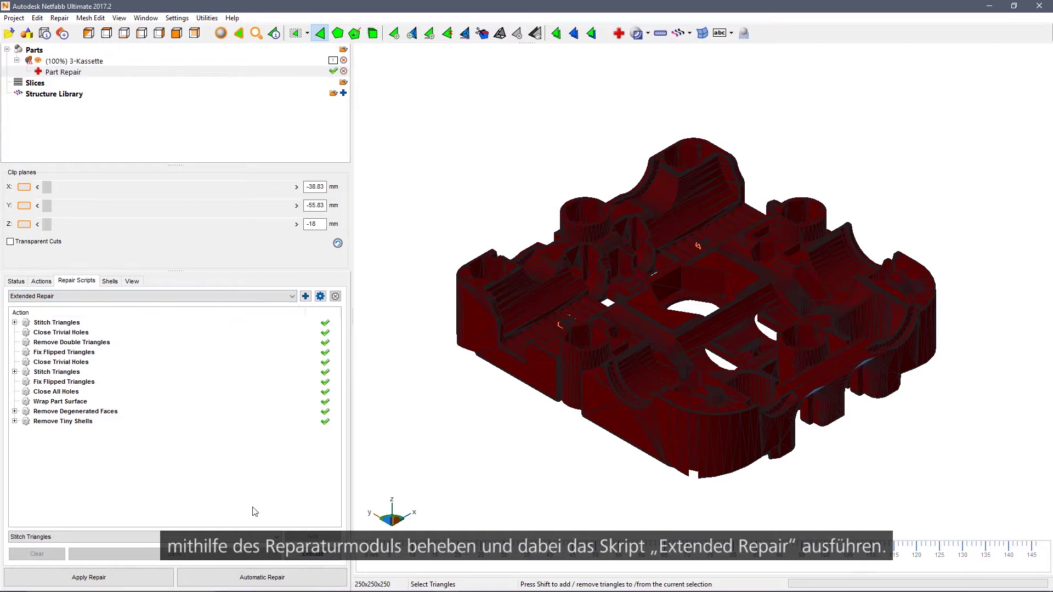
pyautogui.click(317, 554)
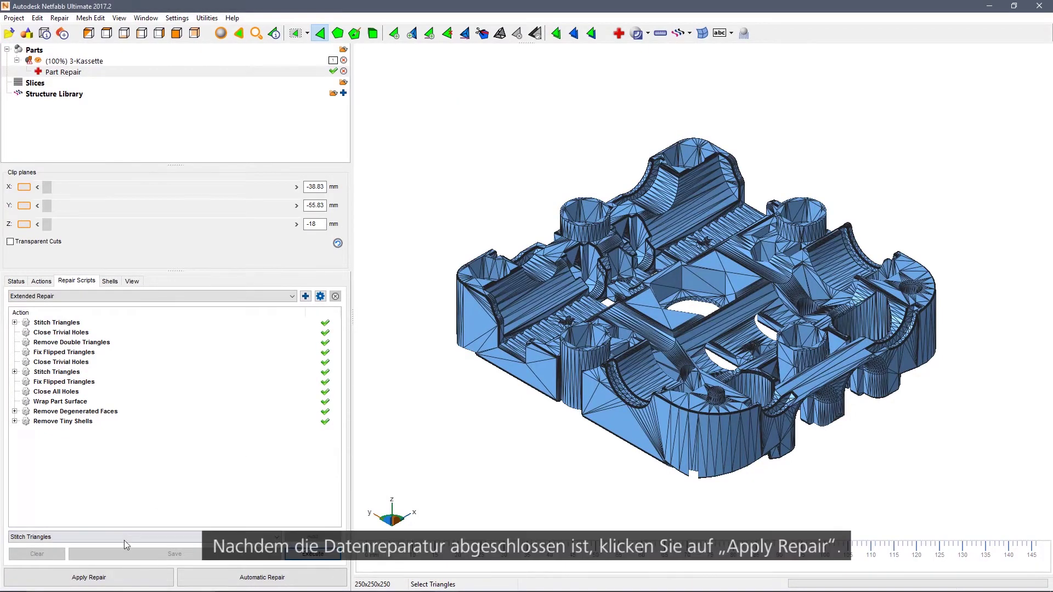
# - Apply the repair and remove the old part, keeping only 3-Kassette (repaired)
pyautogui.click(106, 579)
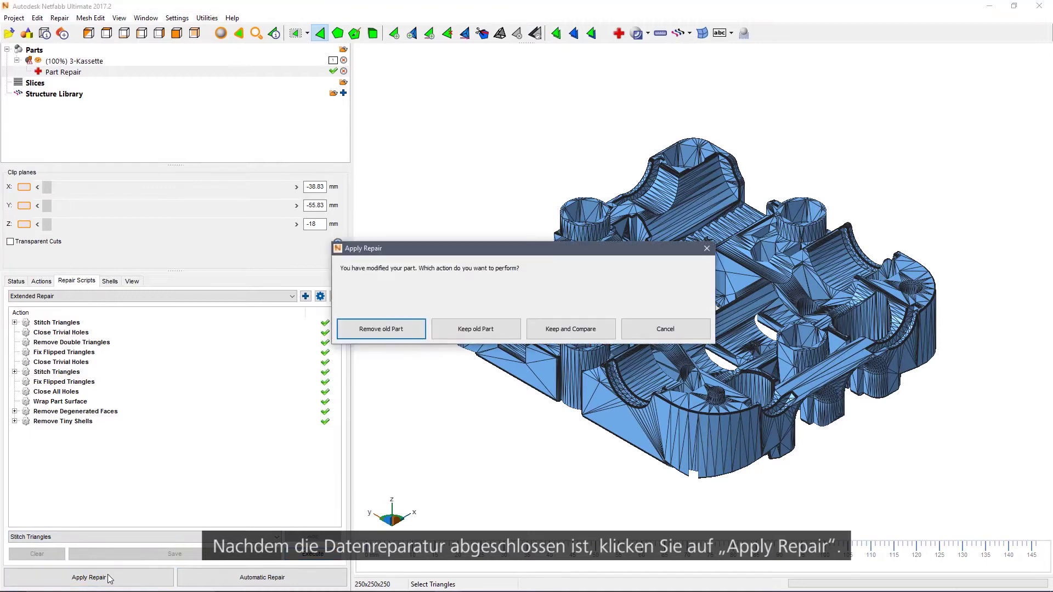
pyautogui.click(381, 330)
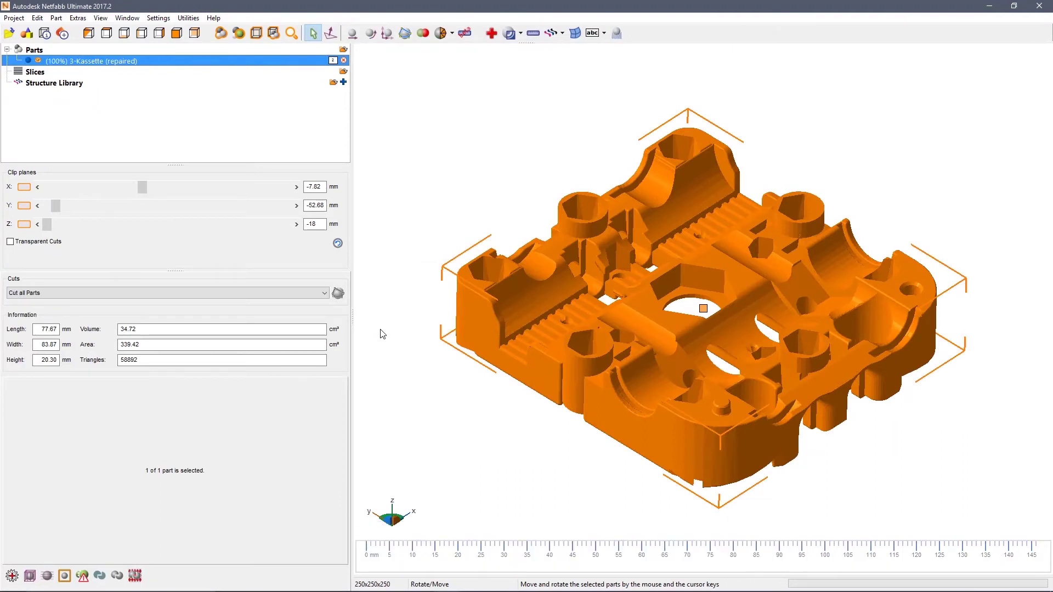
# - Run a Standard Analysis showing 77.67 × 83.87 × 20.30 mm, zero holes, closed orientable surface
pyautogui.click(521, 34)
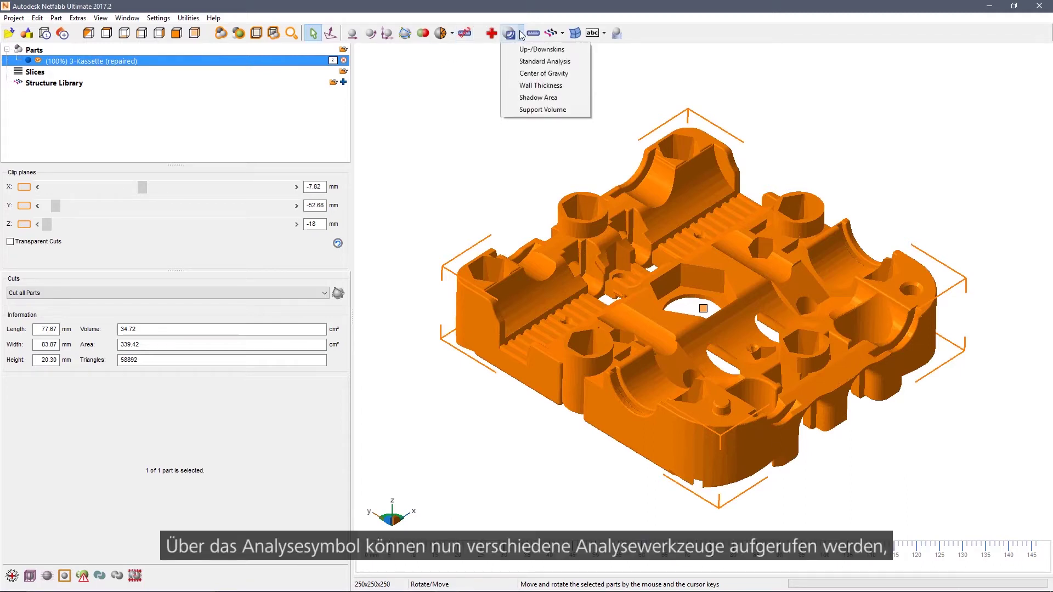
pyautogui.click(535, 62)
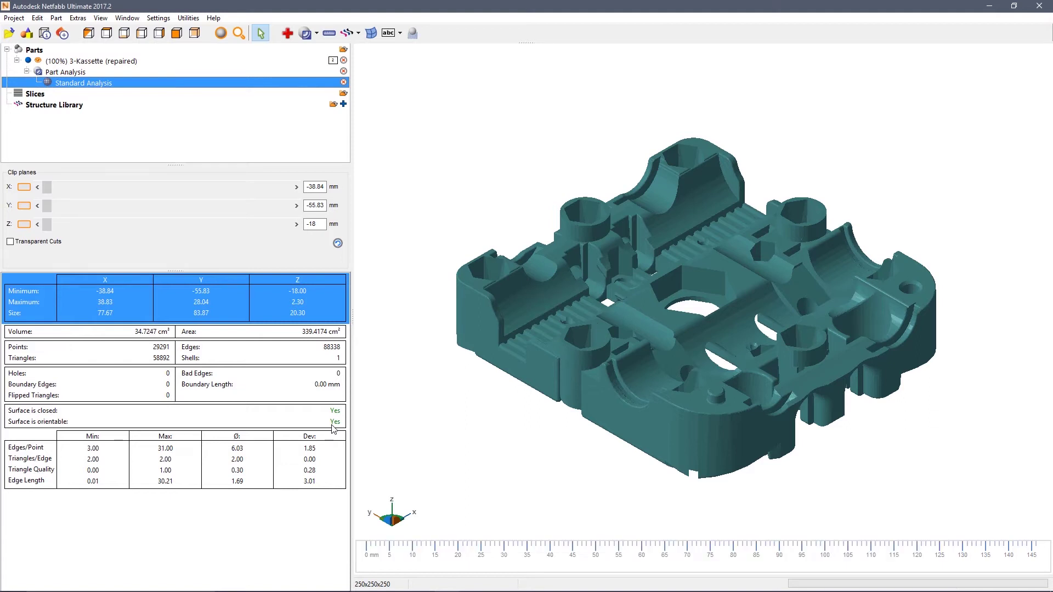
pyautogui.click(317, 34)
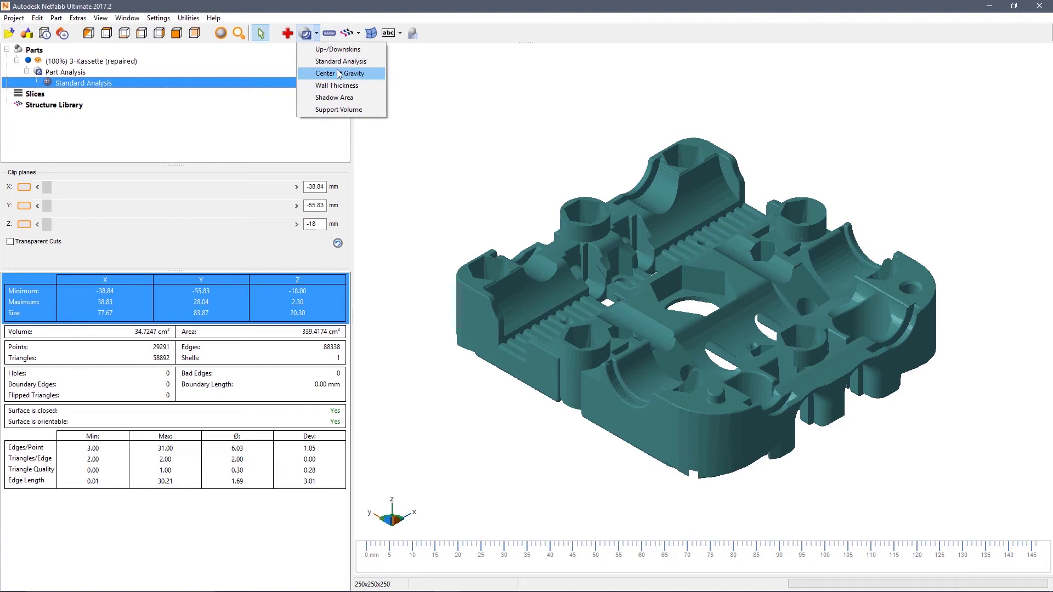
# - Analyse downskins only at 45°, yielding 90 components, and inspect the marked underside
pyautogui.click(338, 49)
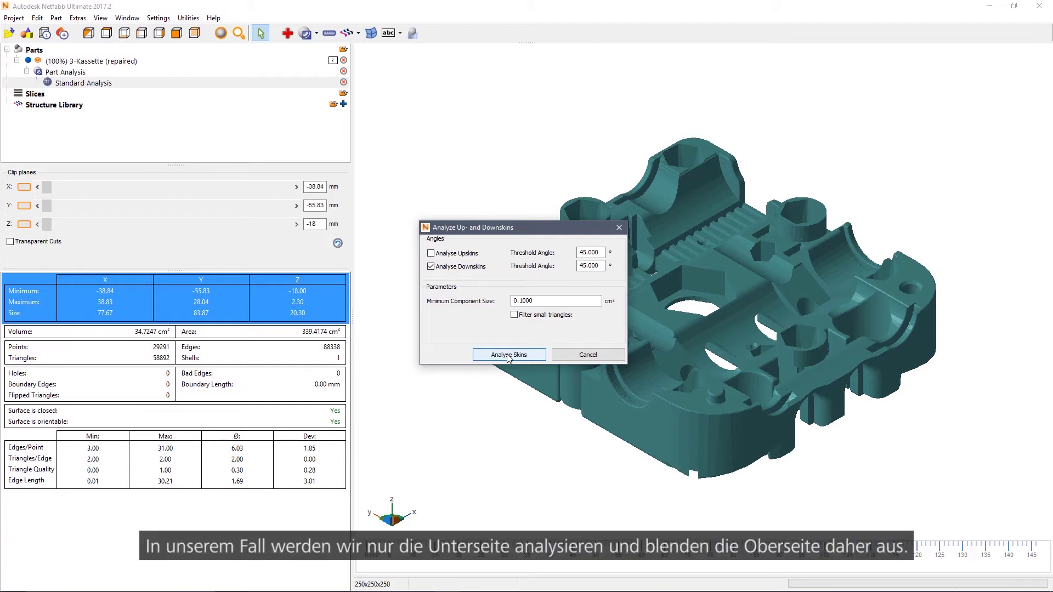
pyautogui.click(452, 256)
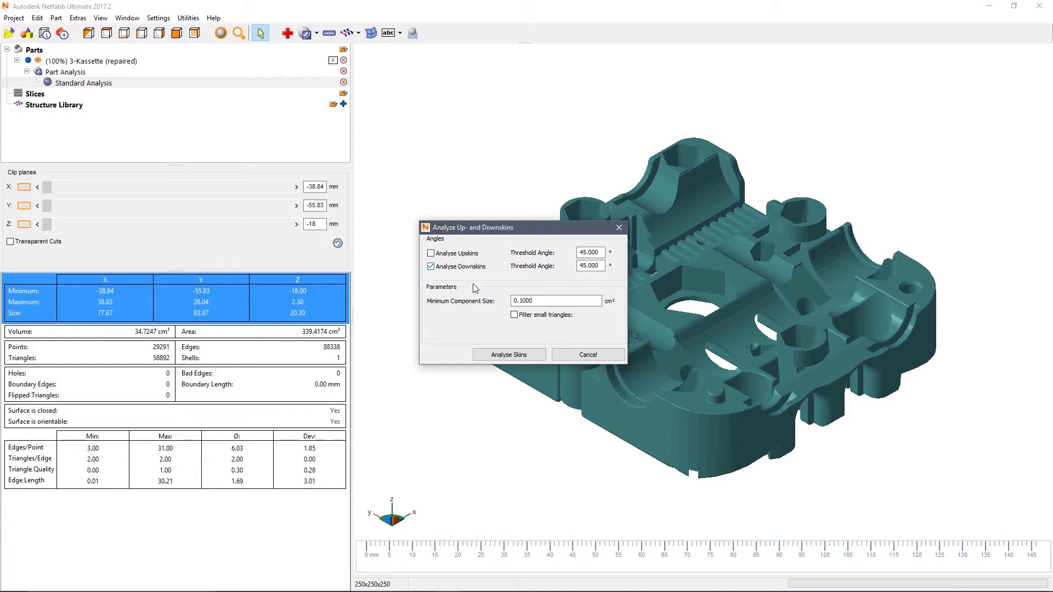
pyautogui.click(517, 355)
pyautogui.moveTo(700, 438); pyautogui.dragTo(703, 207, button='right')
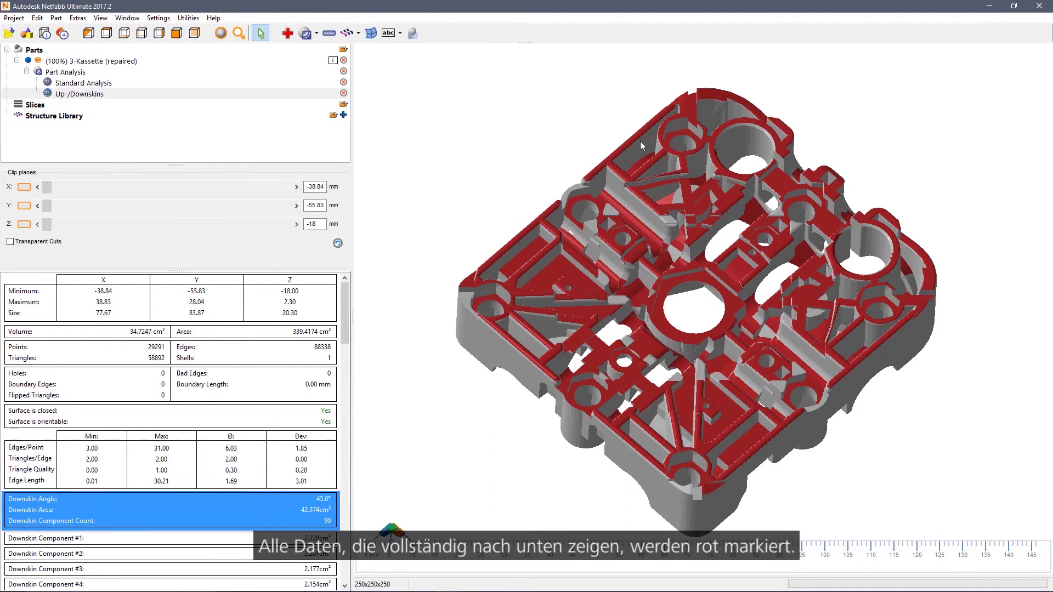
pyautogui.moveTo(696, 122); pyautogui.dragTo(686, 363, button='right')
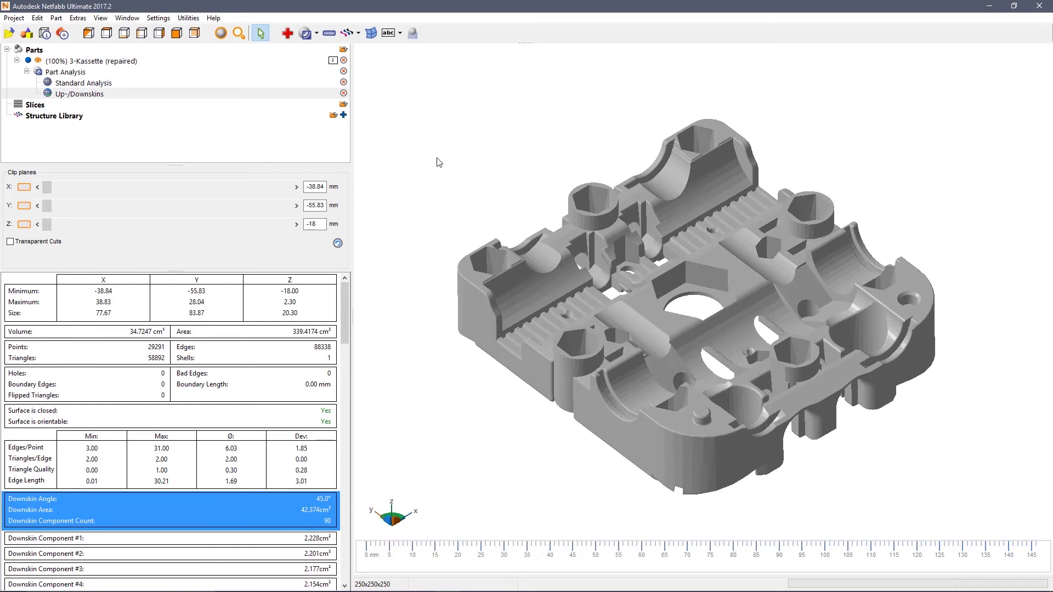
# - Add a Center of Gravity analysis placing the centre at X 38.87, Y 41.66, Z 7.81
pyautogui.click(316, 34)
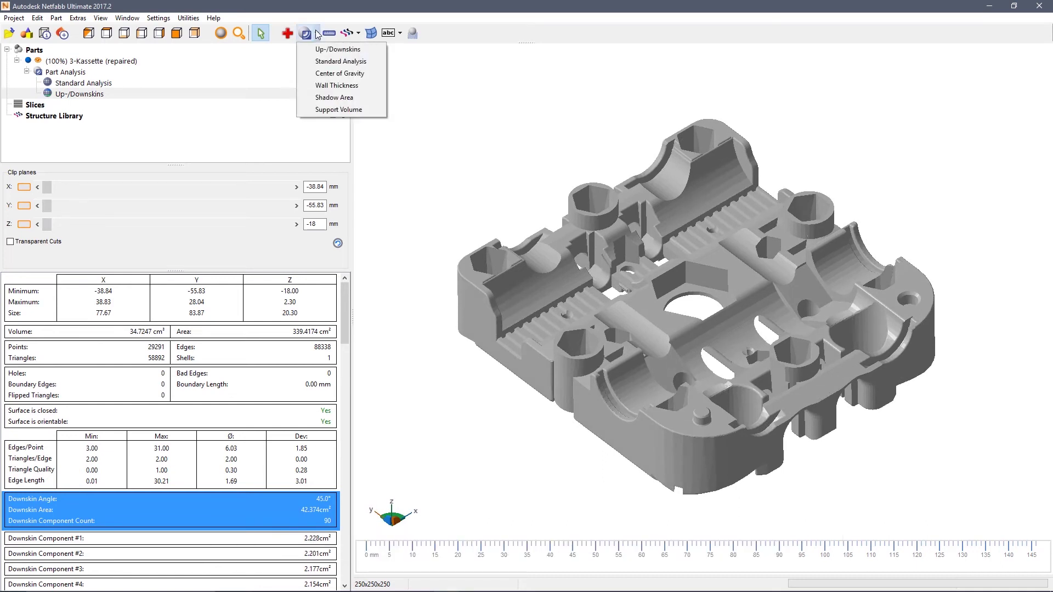
pyautogui.click(338, 77)
pyautogui.moveTo(669, 206)
pyautogui.mouseDown(button='right')
pyautogui.moveTo(673, 249)
pyautogui.moveTo(674, 200)
pyautogui.mouseUp(button='right')
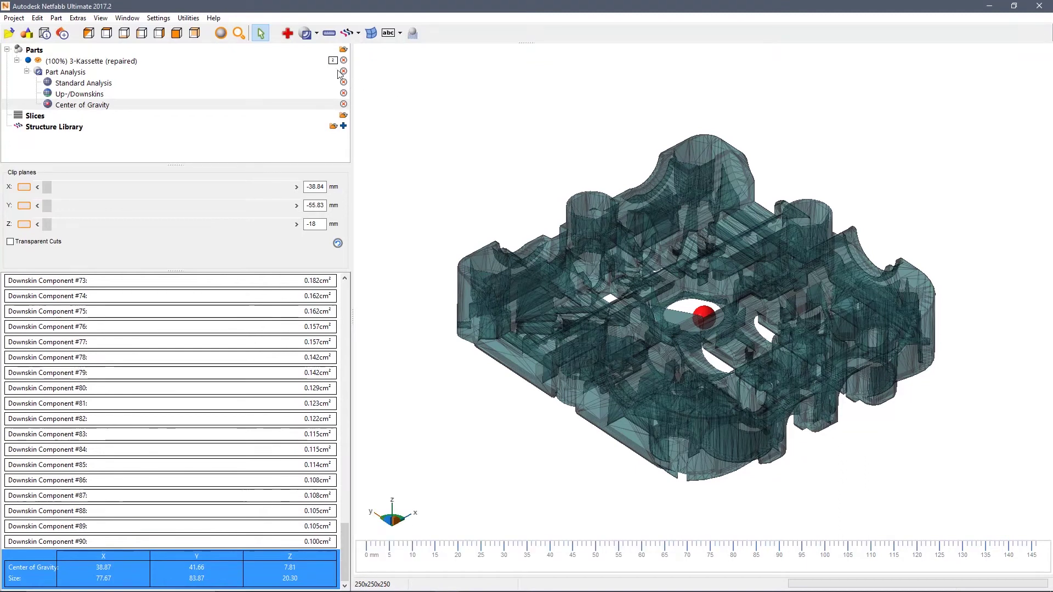
pyautogui.click(316, 33)
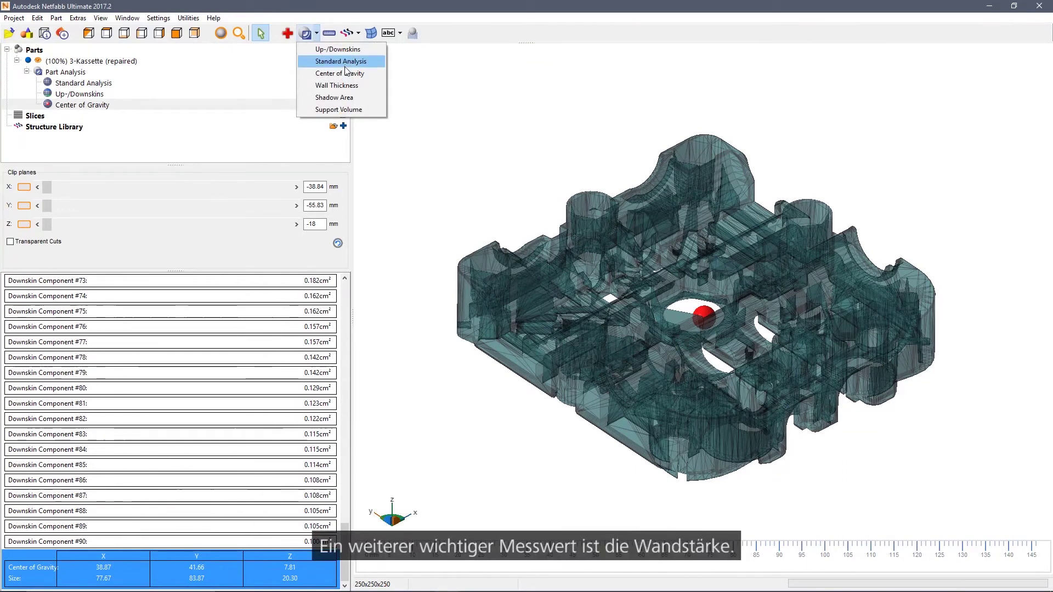
# - Run a Wall Thickness analysis at a 0.920 mm threshold and inspect the red thin areas
pyautogui.click(345, 87)
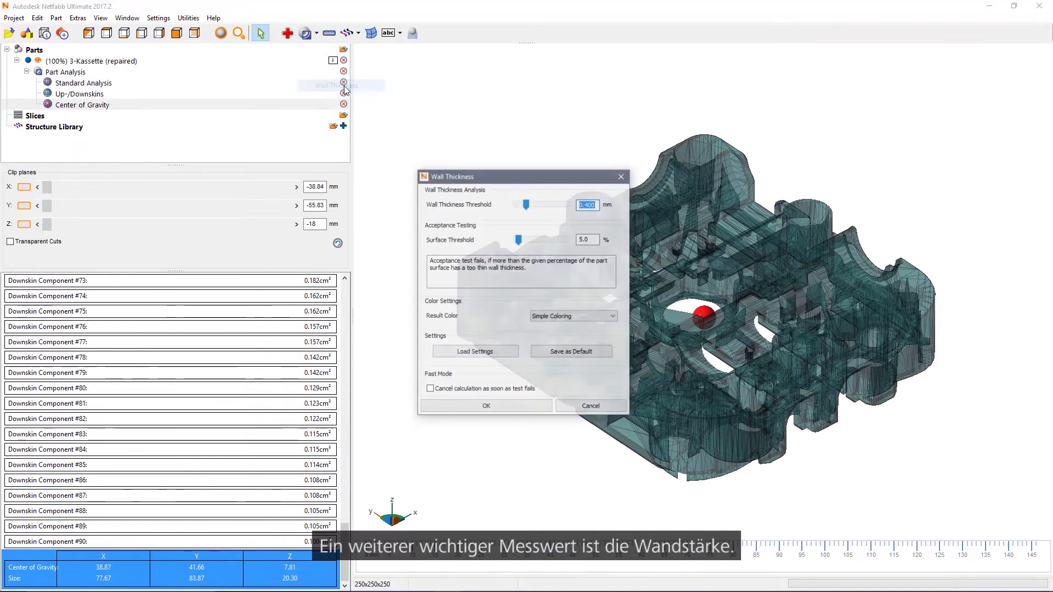
pyautogui.moveTo(526, 205); pyautogui.dragTo(539, 205)
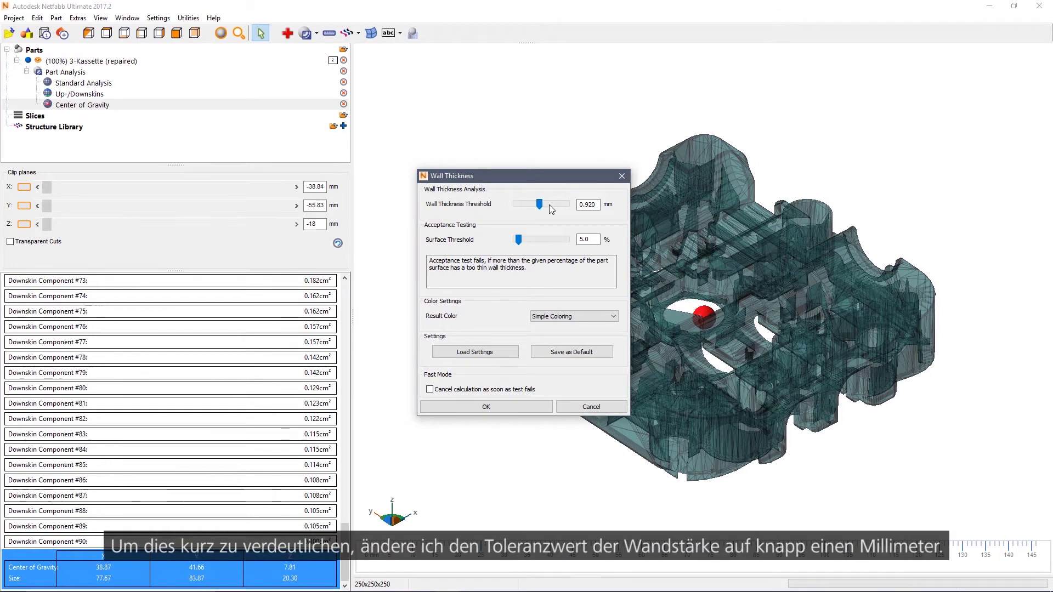
pyautogui.click(474, 408)
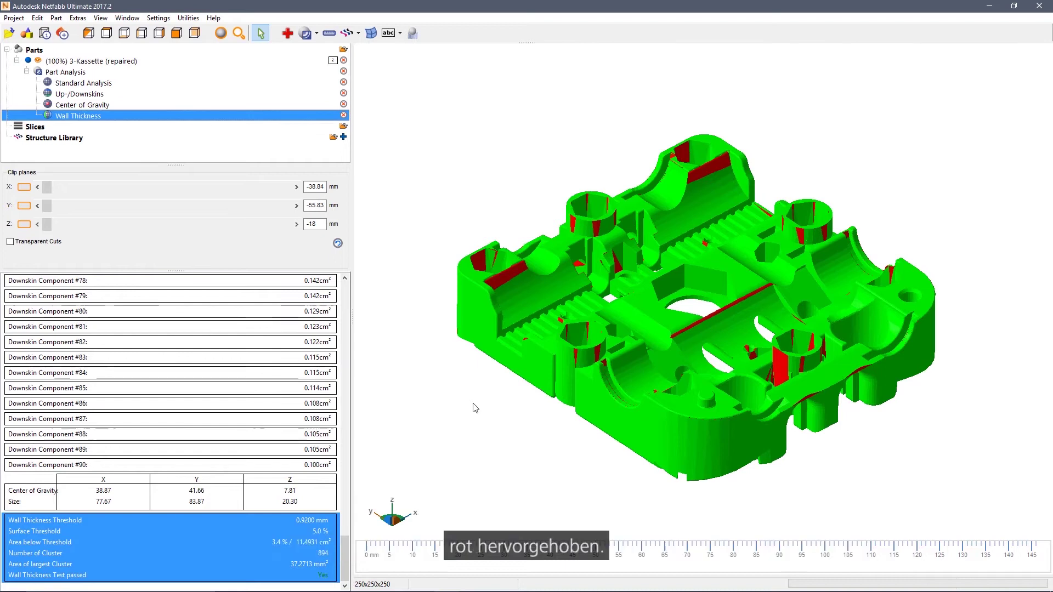
pyautogui.moveTo(687, 427)
pyautogui.mouseDown(button='right')
pyautogui.moveTo(684, 235)
pyautogui.moveTo(686, 431)
pyautogui.mouseUp(button='right')
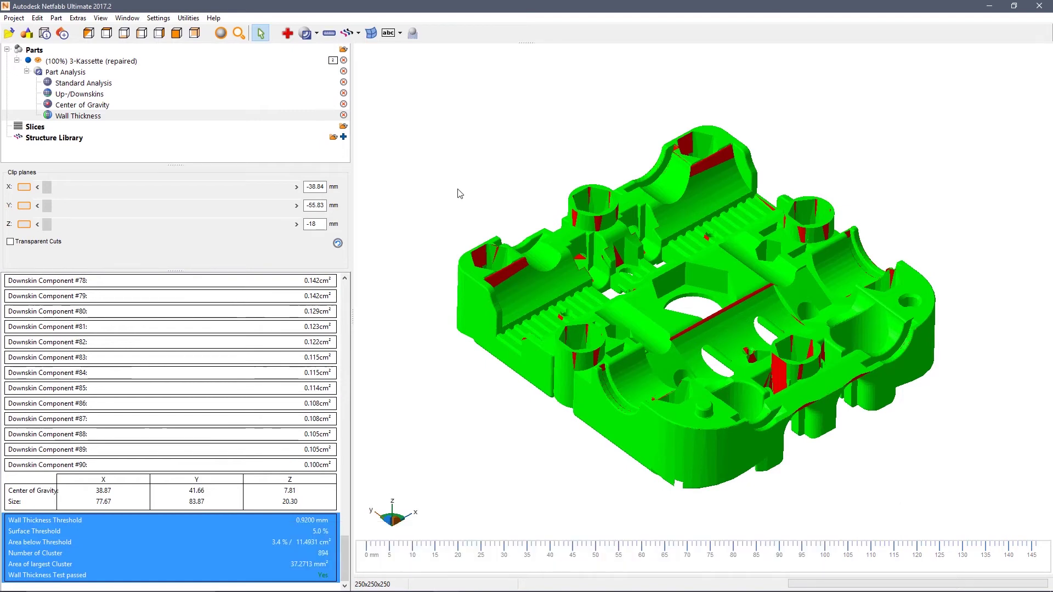
# - Delete the Wall Thickness, Center of Gravity, Up-/Downskins and Standard analyses, then deselect the part
pyautogui.doubleClick(343, 115)
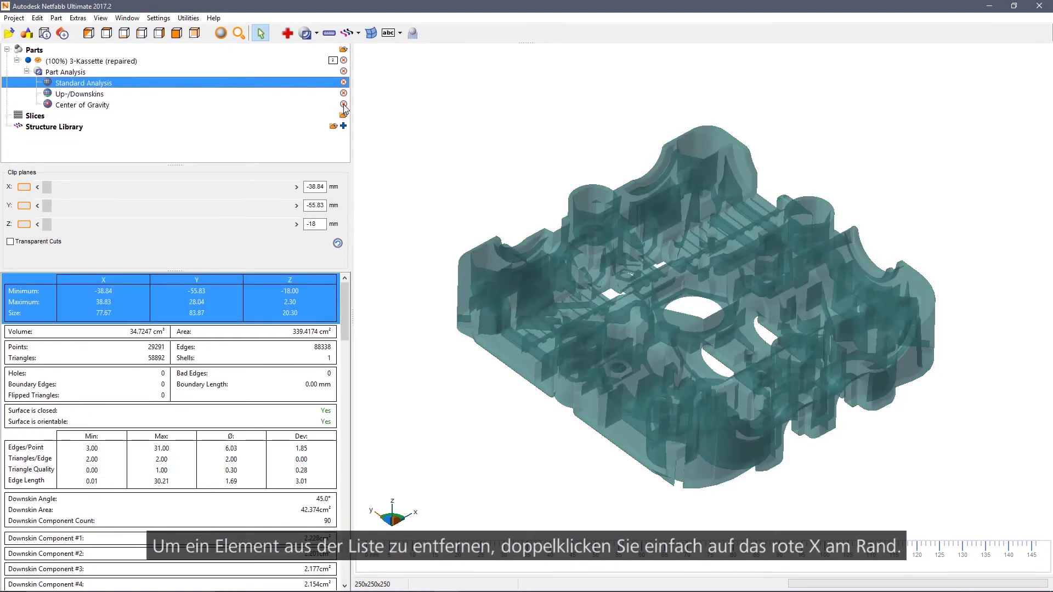
pyautogui.doubleClick(344, 104)
pyautogui.doubleClick(343, 94)
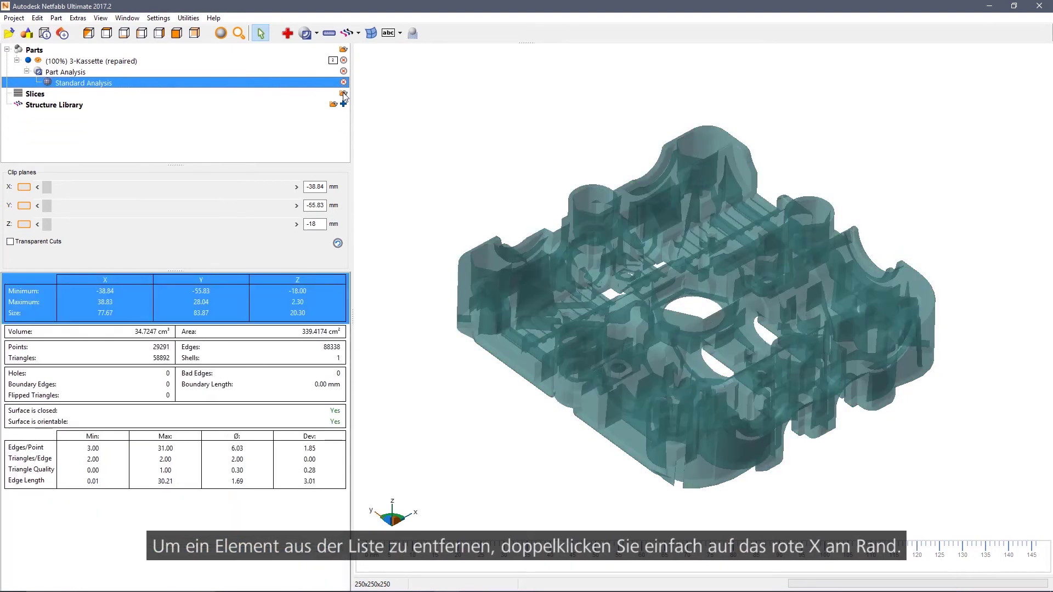
pyautogui.doubleClick(343, 82)
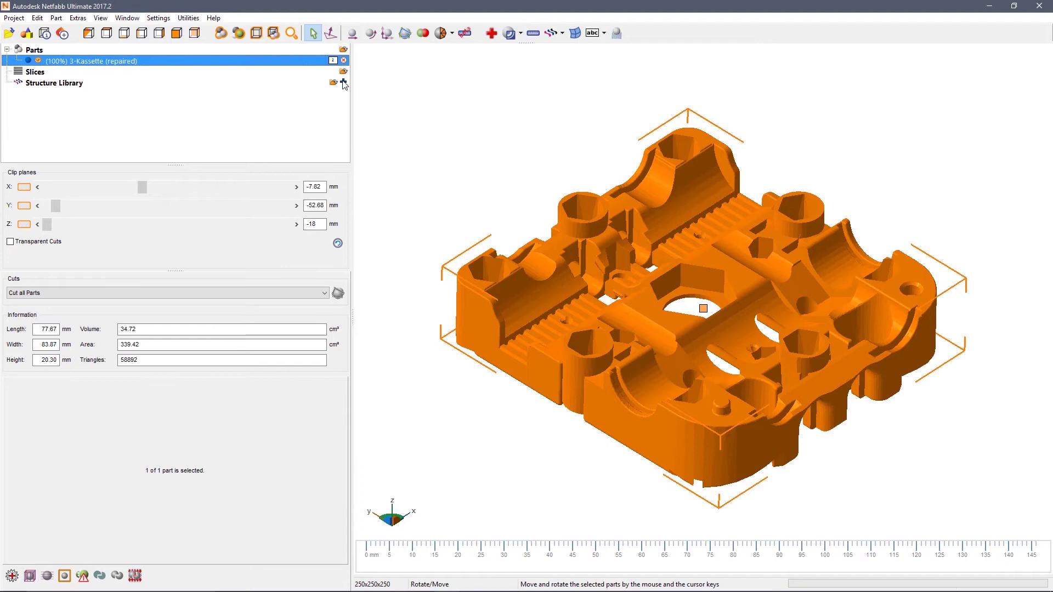
pyautogui.click(438, 98)
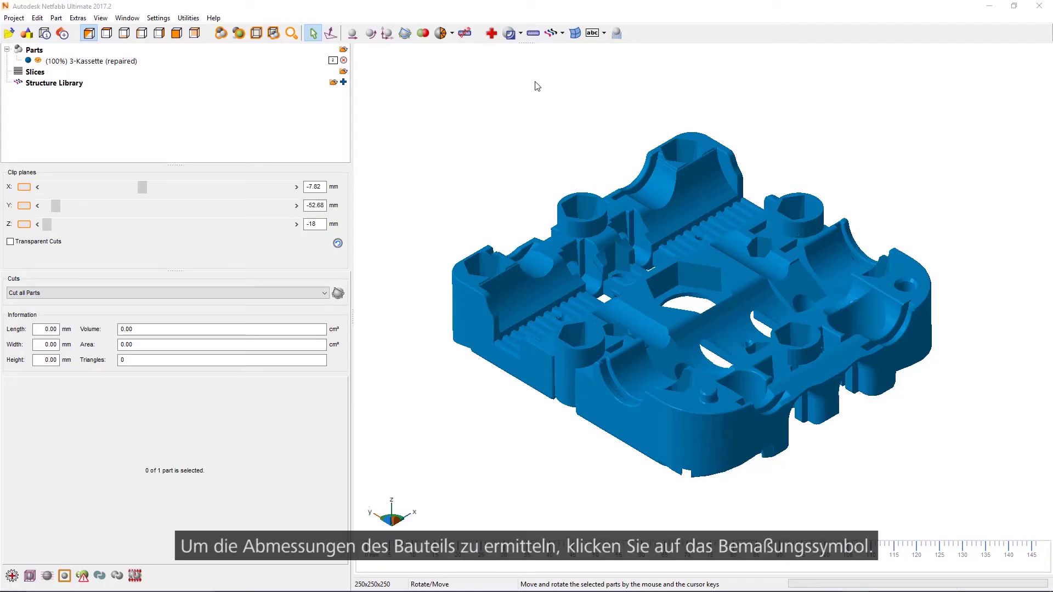
# - Measure two distances on the cassette's side wall: 17.45 mm and 21.71 mm
pyautogui.click(534, 34)
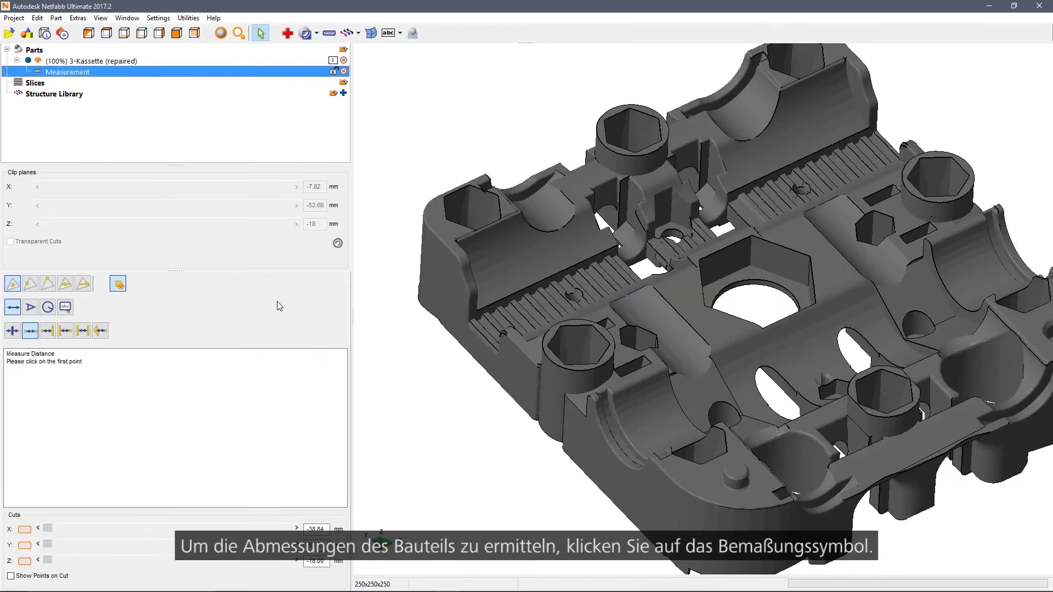
pyautogui.moveTo(812, 443); pyautogui.dragTo(373, 395, button='right')
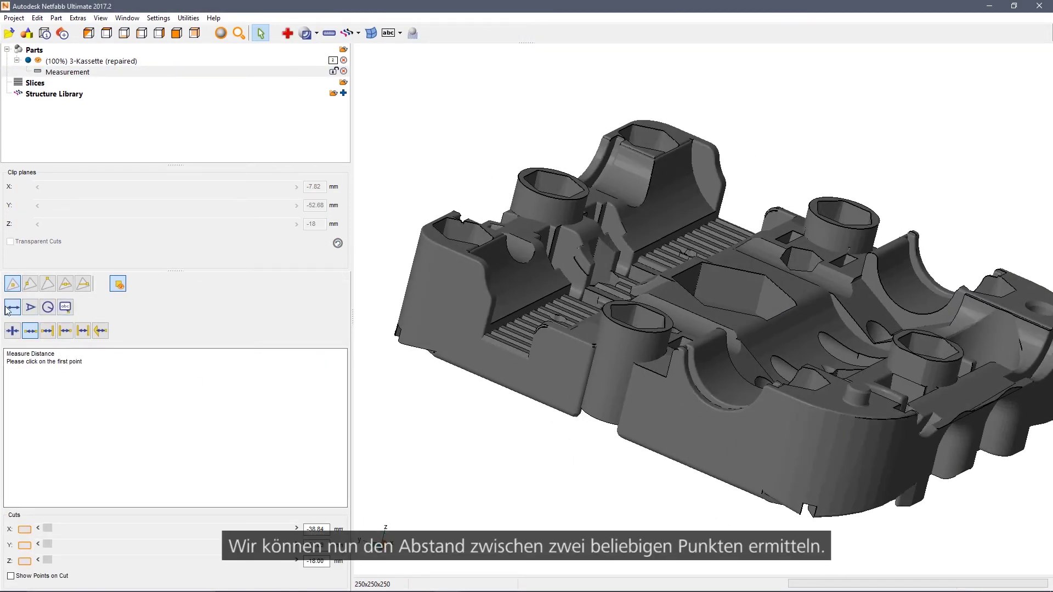
pyautogui.click(445, 292)
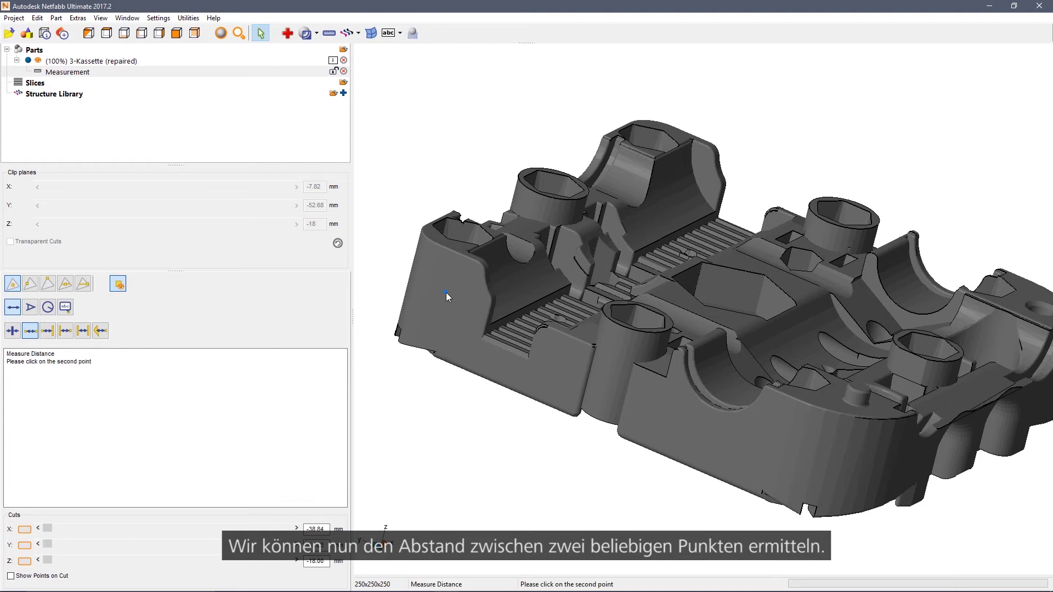
pyautogui.click(521, 377)
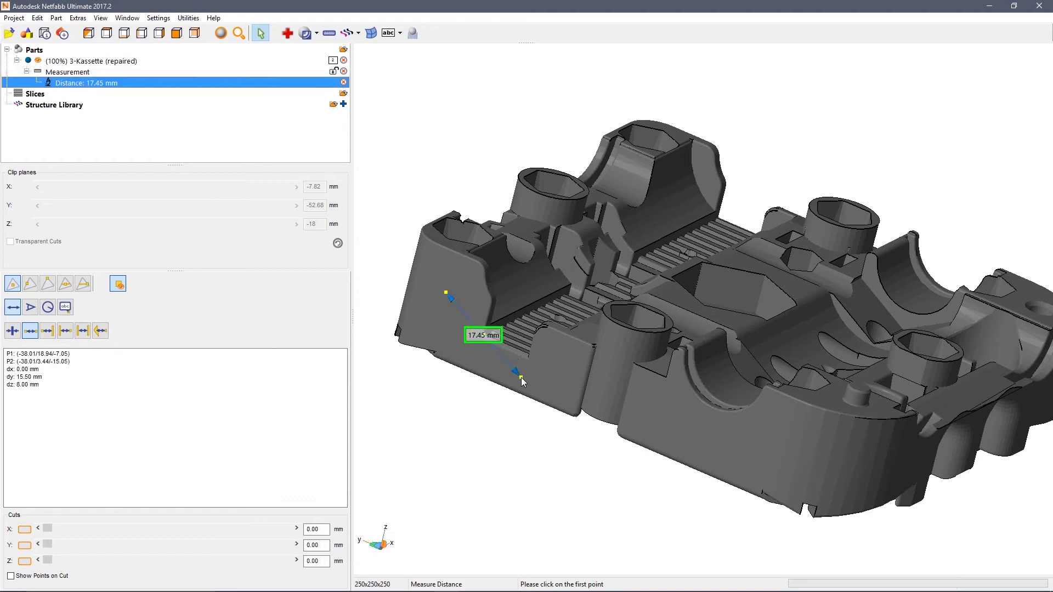
pyautogui.click(564, 376)
pyautogui.click(689, 393)
pyautogui.moveTo(725, 367)
pyautogui.mouseDown(button='right')
pyautogui.moveTo(712, 356)
pyautogui.moveTo(719, 364)
pyautogui.mouseUp(button='right')
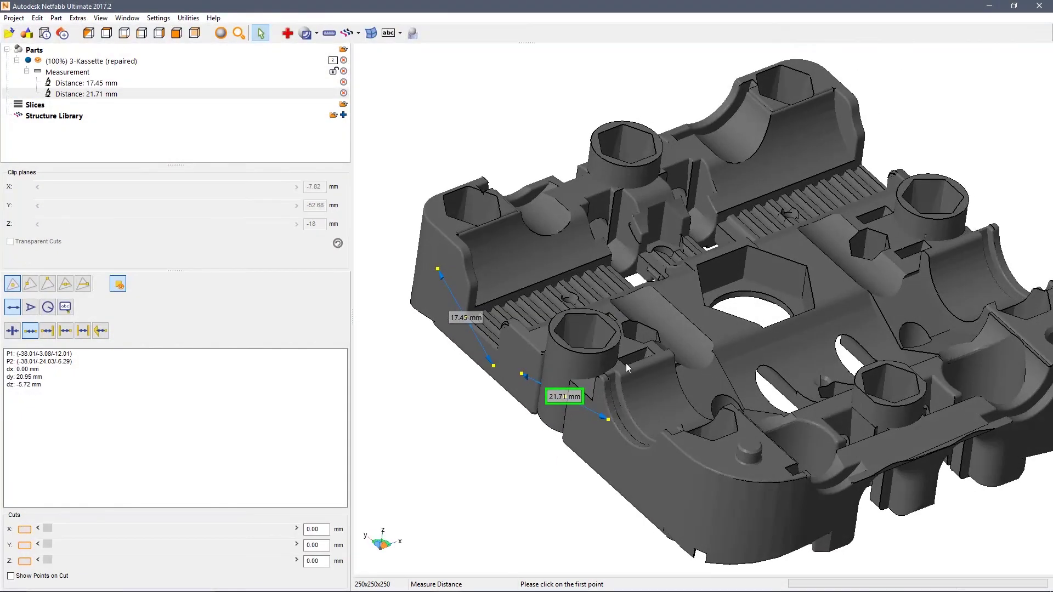
# - Drag the 17.45 mm and 21.71 mm dimension labels outward from the part
pyautogui.moveTo(466, 317); pyautogui.dragTo(388, 360)
pyautogui.moveTo(574, 395); pyautogui.dragTo(480, 457)
pyautogui.moveTo(621, 202); pyautogui.dragTo(590, 436, button='right')
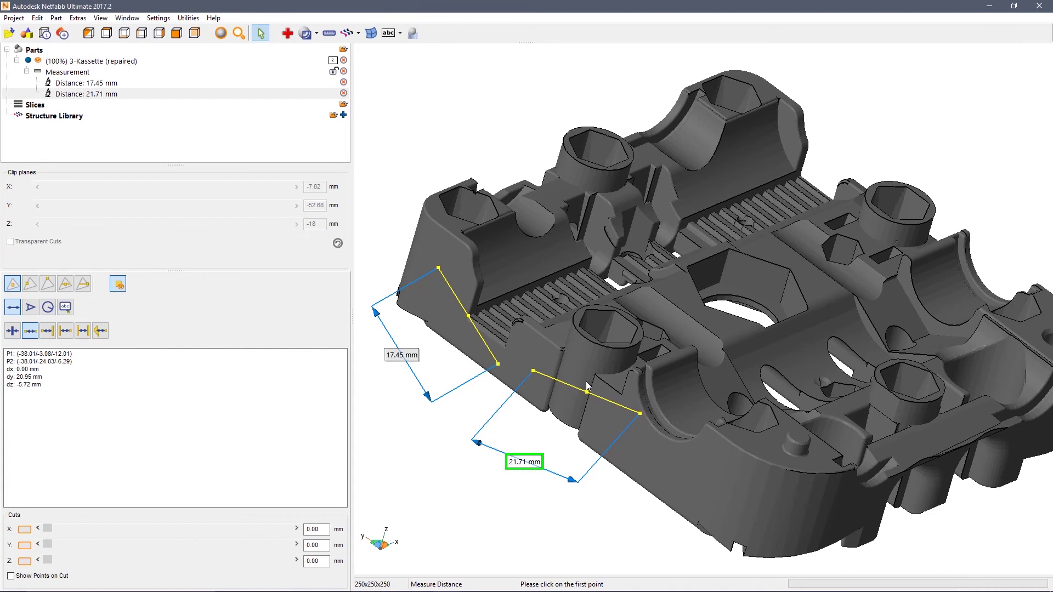
pyautogui.scroll(5, 585, 384)
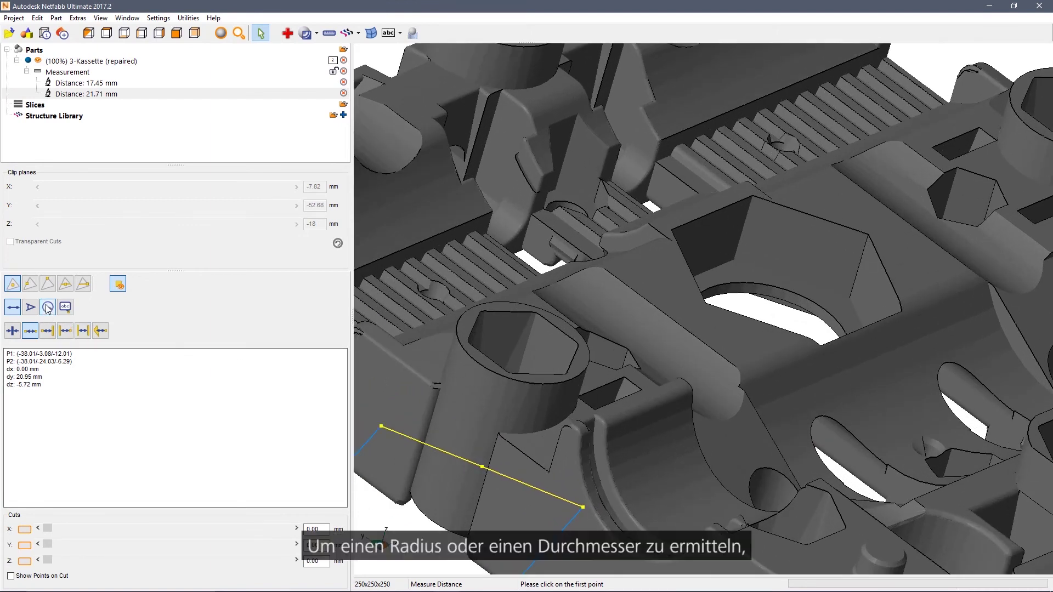
# - Measure the hexagonal boss circle (Ø11.00 mm) and the central round hole (Ø13.51 mm)
pyautogui.click(48, 308)
pyautogui.click(48, 308)
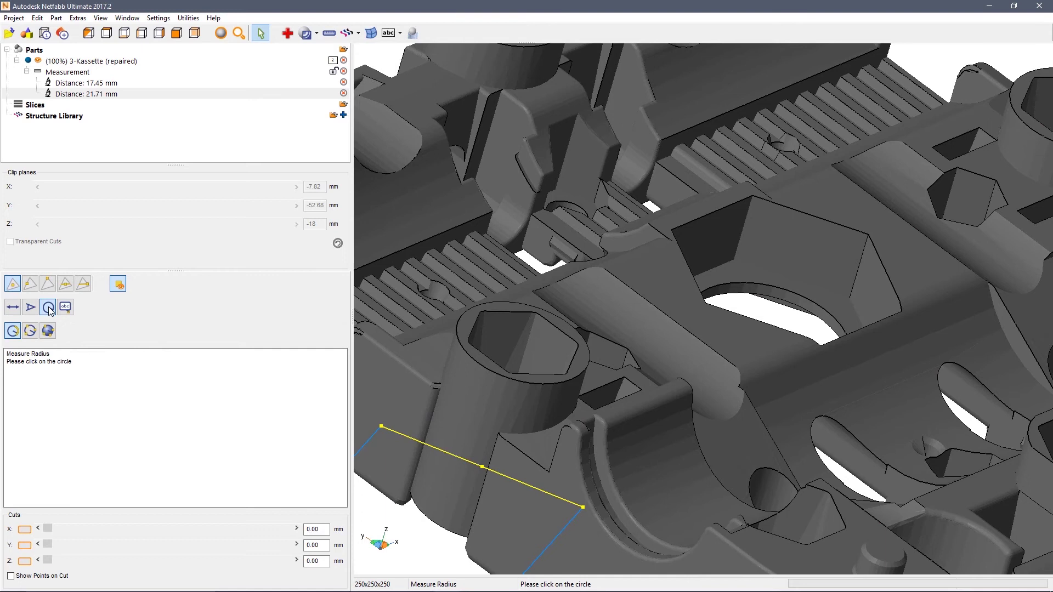
pyautogui.click(498, 374)
pyautogui.moveTo(613, 210); pyautogui.dragTo(588, 219, button='right')
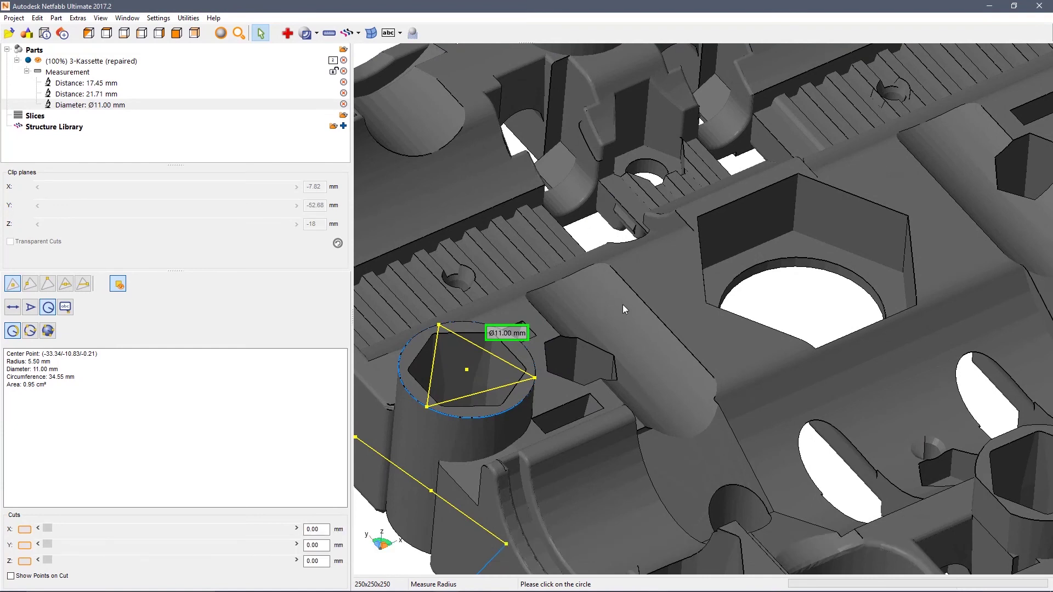
pyautogui.moveTo(811, 305); pyautogui.dragTo(631, 288, button='middle')
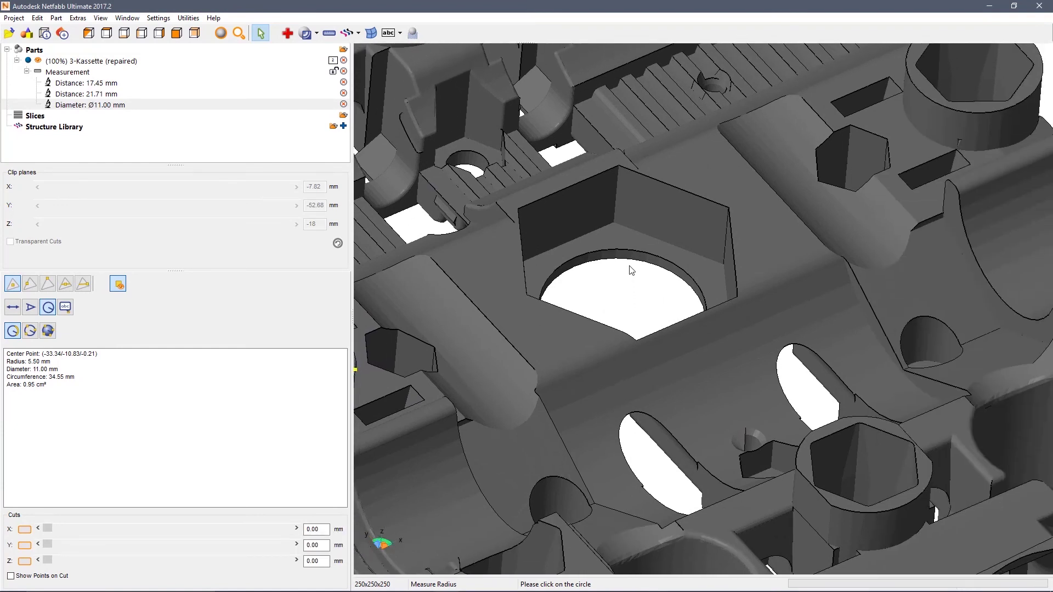
pyautogui.click(636, 255)
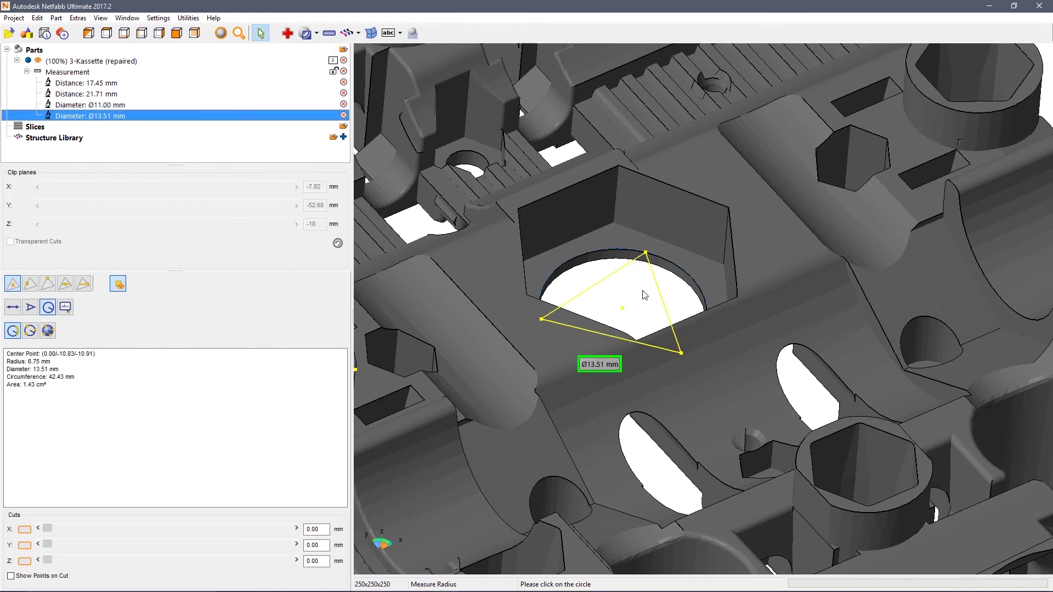
# - Measure a third circle from three rim points, giving Ø11.34 mm
pyautogui.scroll(-4, 645, 299)
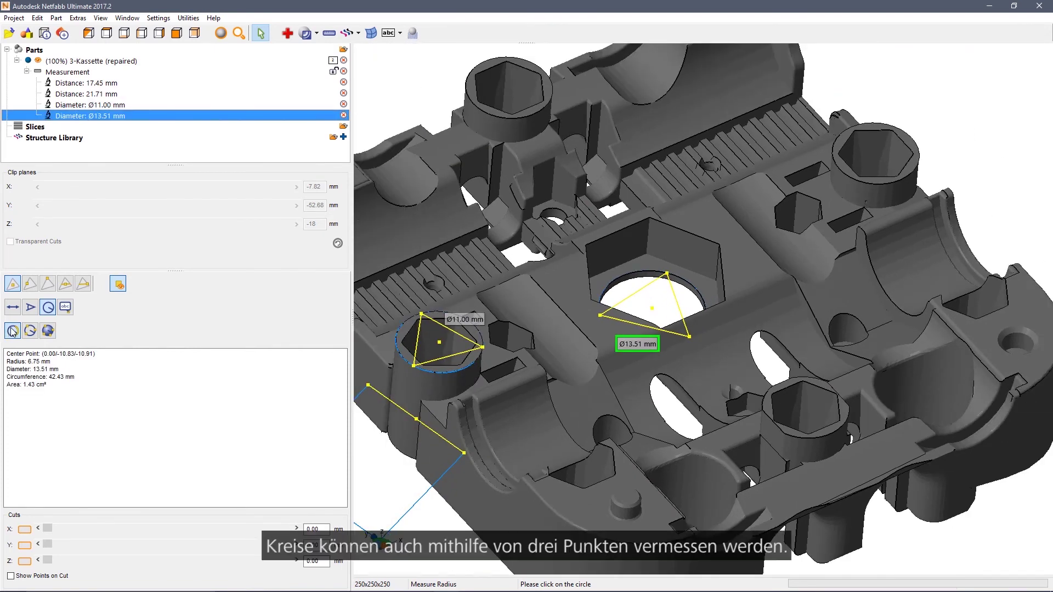
pyautogui.click(31, 331)
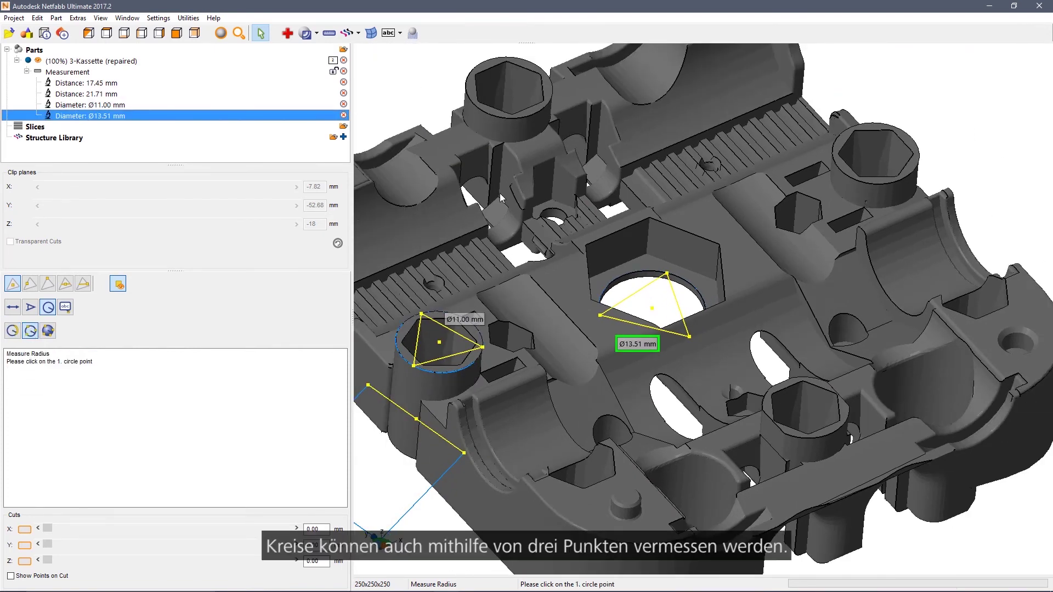
pyautogui.scroll(3, 613, 321)
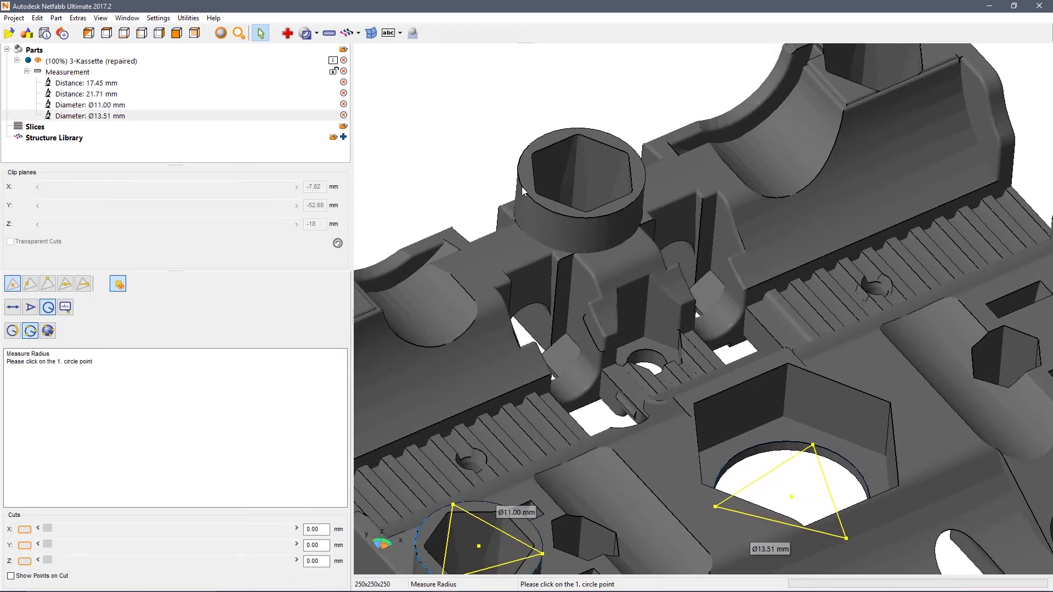
pyautogui.click(620, 209)
pyautogui.moveTo(708, 263); pyautogui.dragTo(507, 67, button='middle')
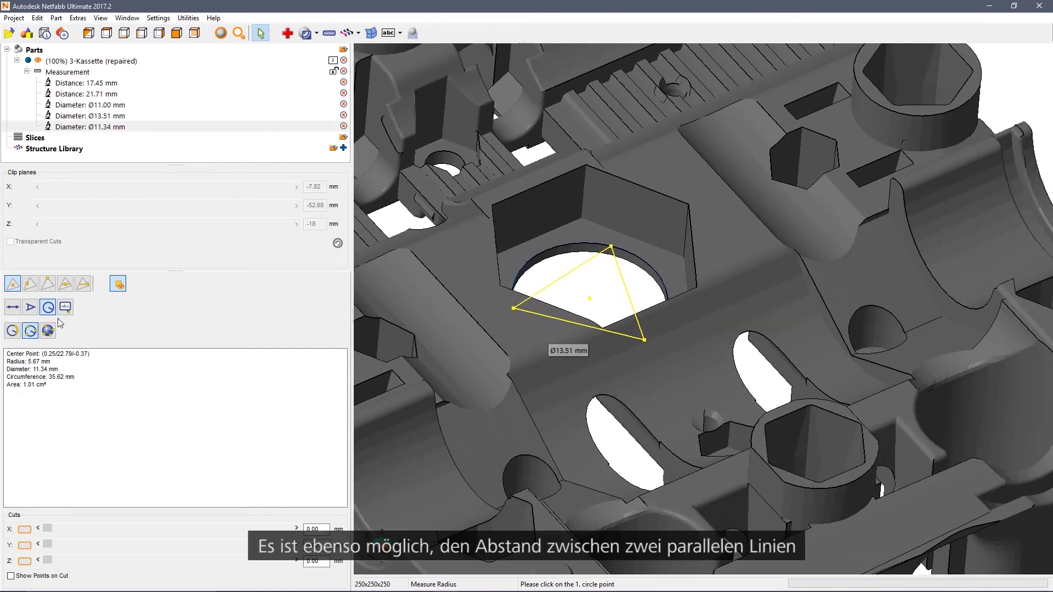
# - Measure the line-to-line distance between two hex pocket edges, giving 9.81 mm
pyautogui.click(15, 310)
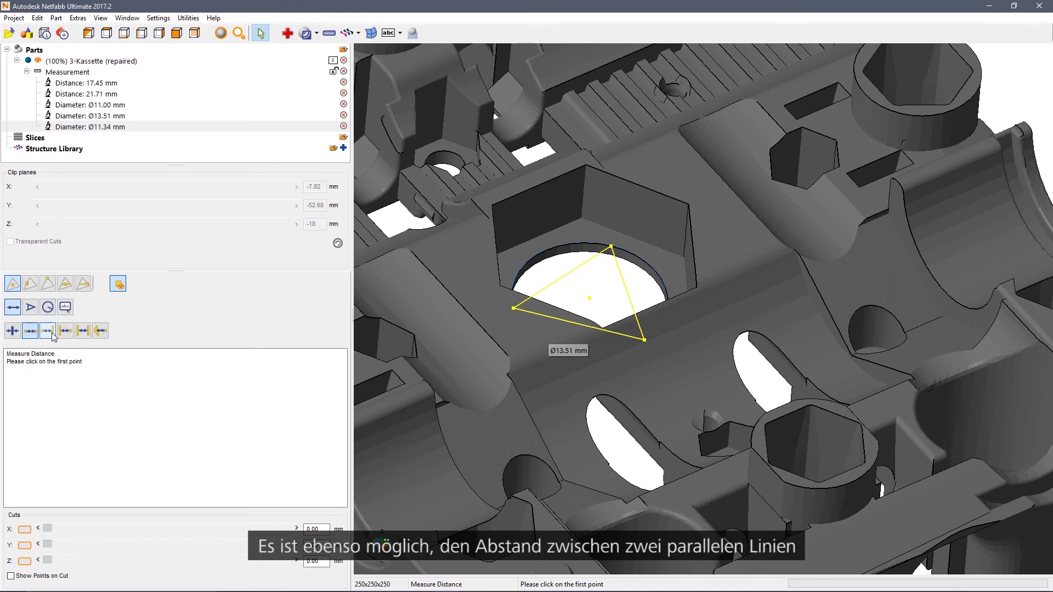
pyautogui.click(83, 332)
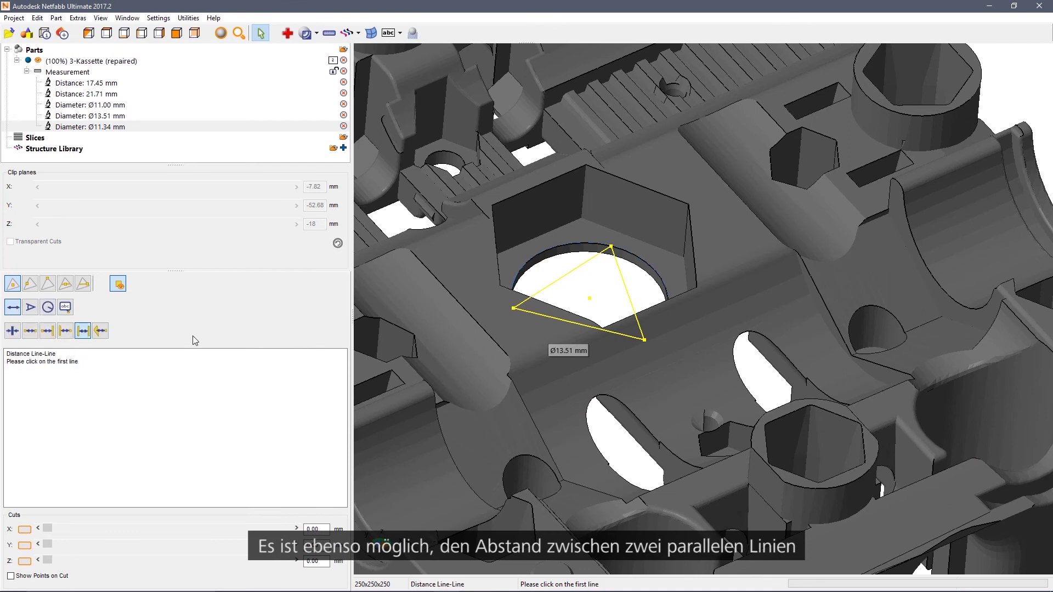
pyautogui.click(496, 235)
pyautogui.click(583, 187)
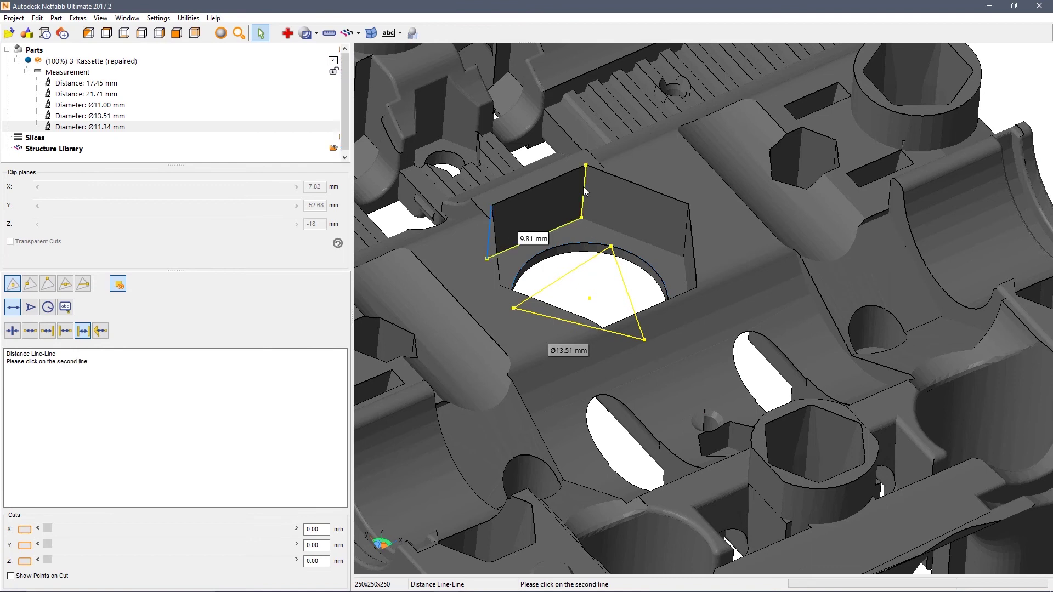
pyautogui.moveTo(579, 267); pyautogui.dragTo(571, 277, button='middle')
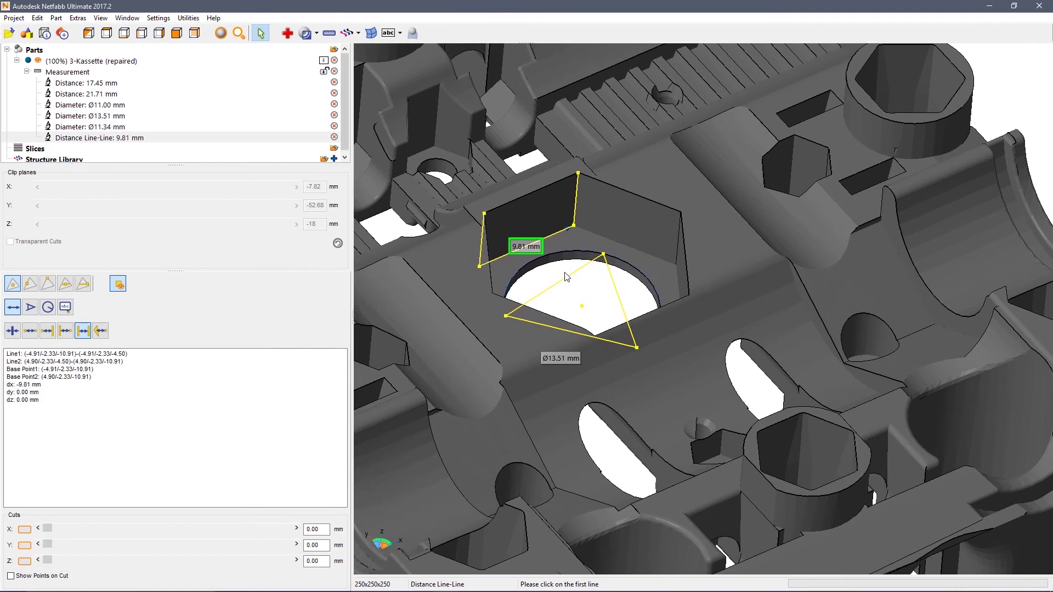
# - Measure the point-to-line distance across the hex pocket, giving 10.50 mm
pyautogui.click(47, 331)
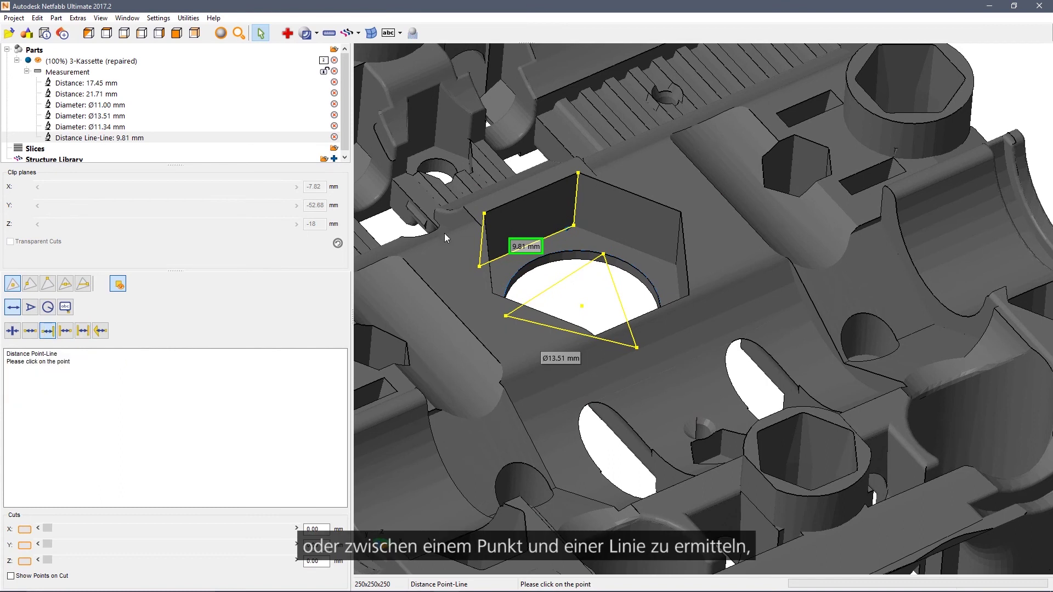
pyautogui.click(490, 269)
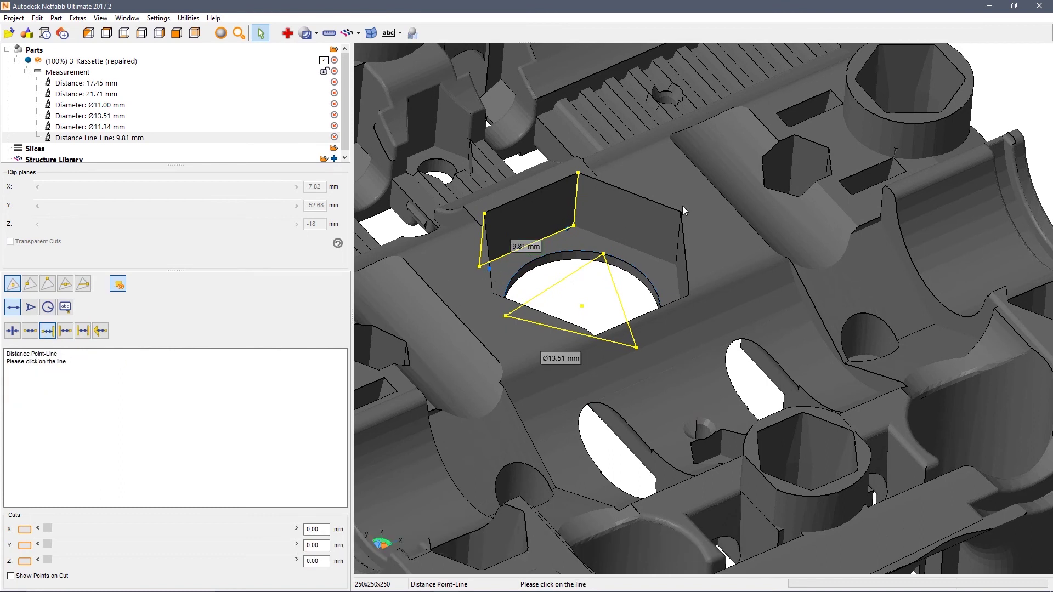
pyautogui.click(653, 202)
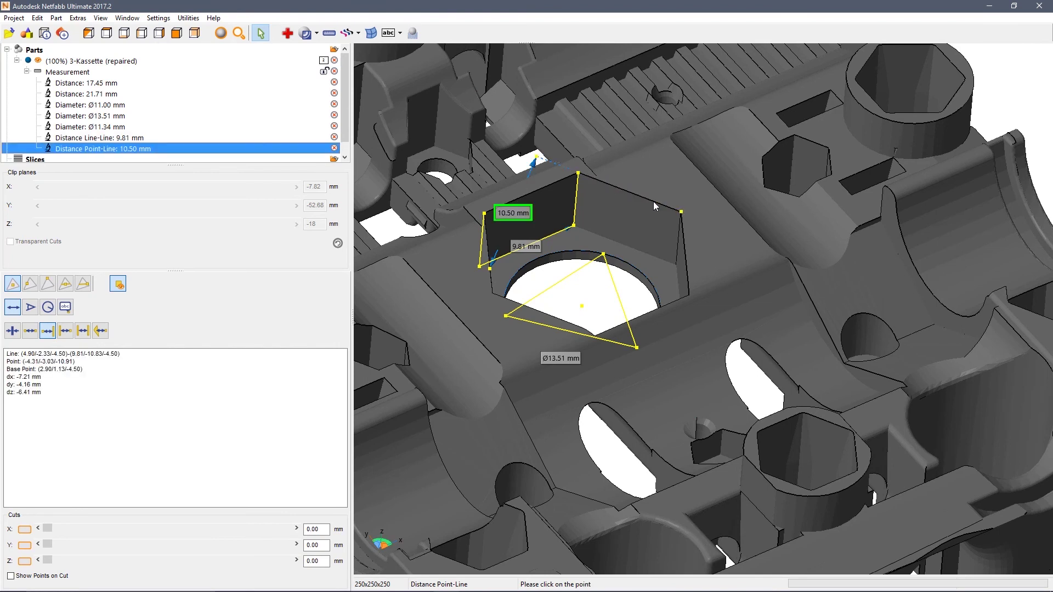
pyautogui.click(31, 307)
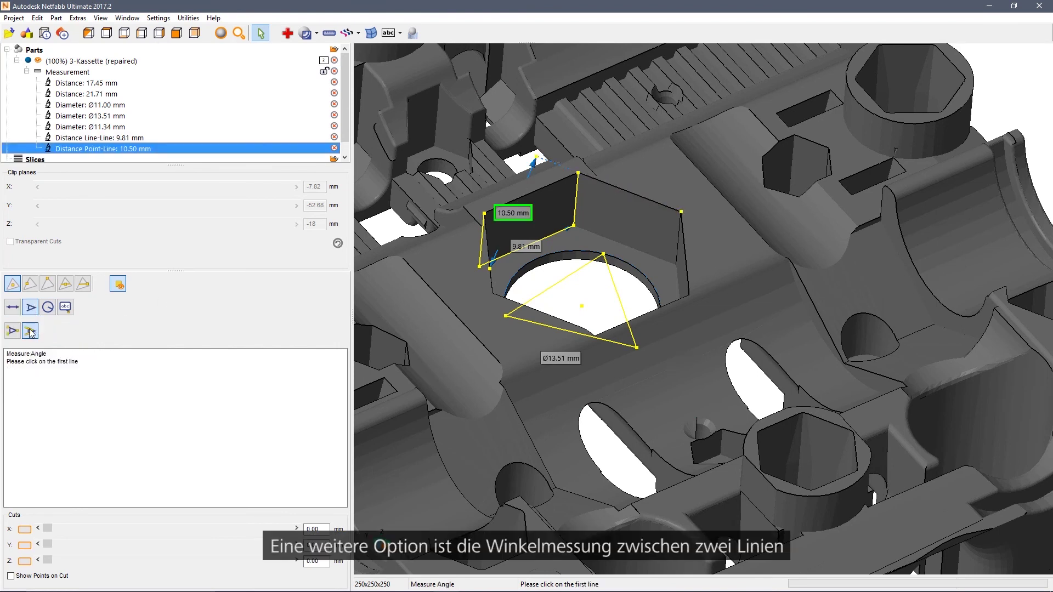
# - Measure the 120.01° angle between the hex pocket's top edge and an adjacent edge
pyautogui.click(555, 182)
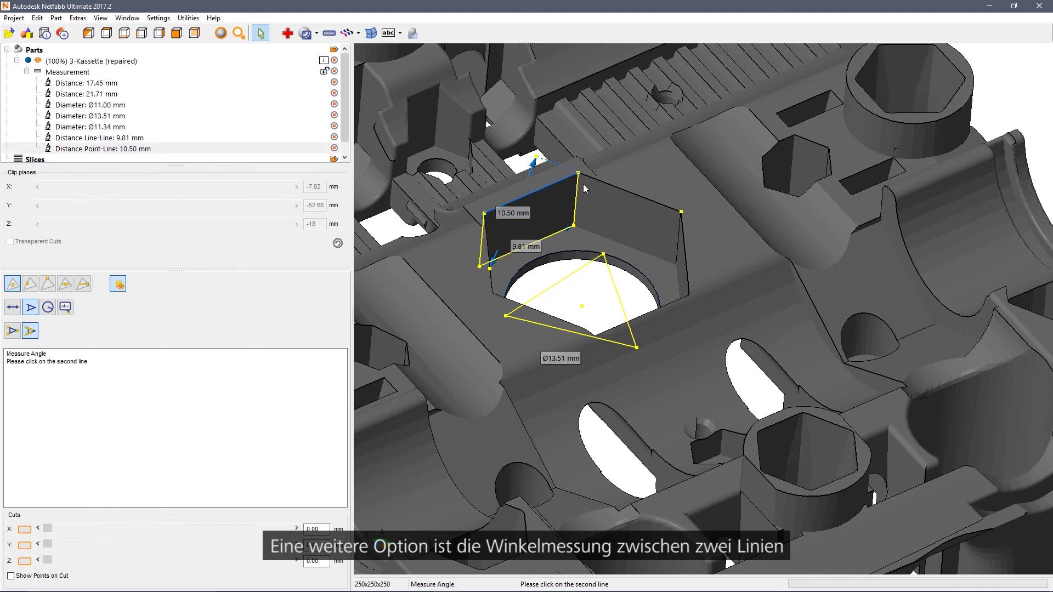
pyautogui.click(607, 183)
pyautogui.moveTo(647, 169); pyautogui.dragTo(709, 176, button='middle')
pyautogui.scroll(-5, 711, 189)
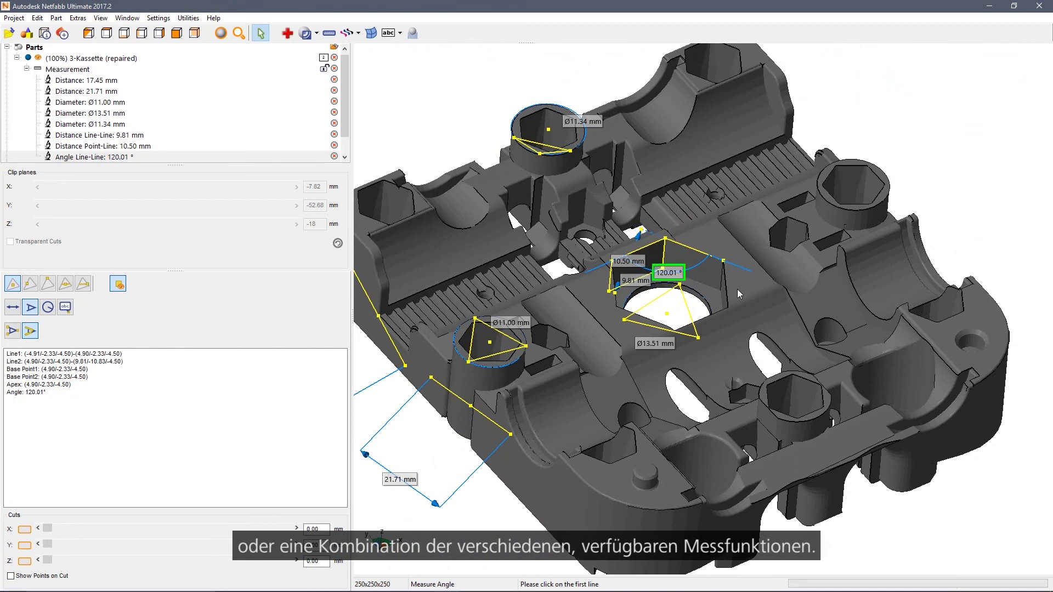